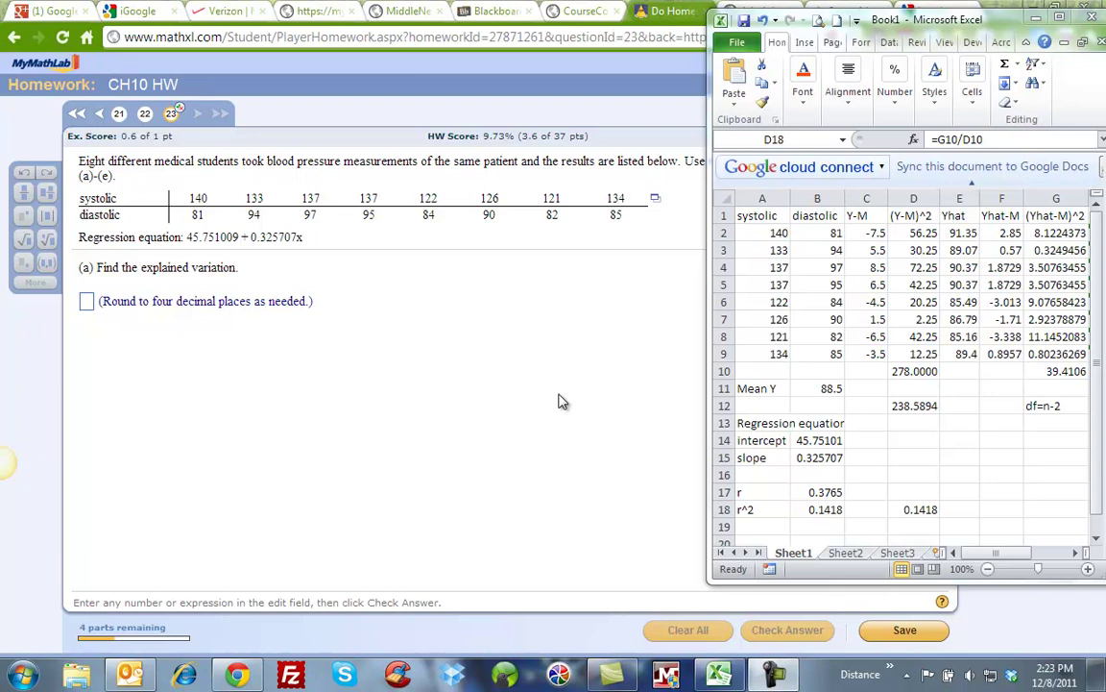
Step: Review the worksheet formulas for the mean, deviations, squared deviations, Yhat and Yhat-M columns, ending at the G10 total
key("alt+Tab")
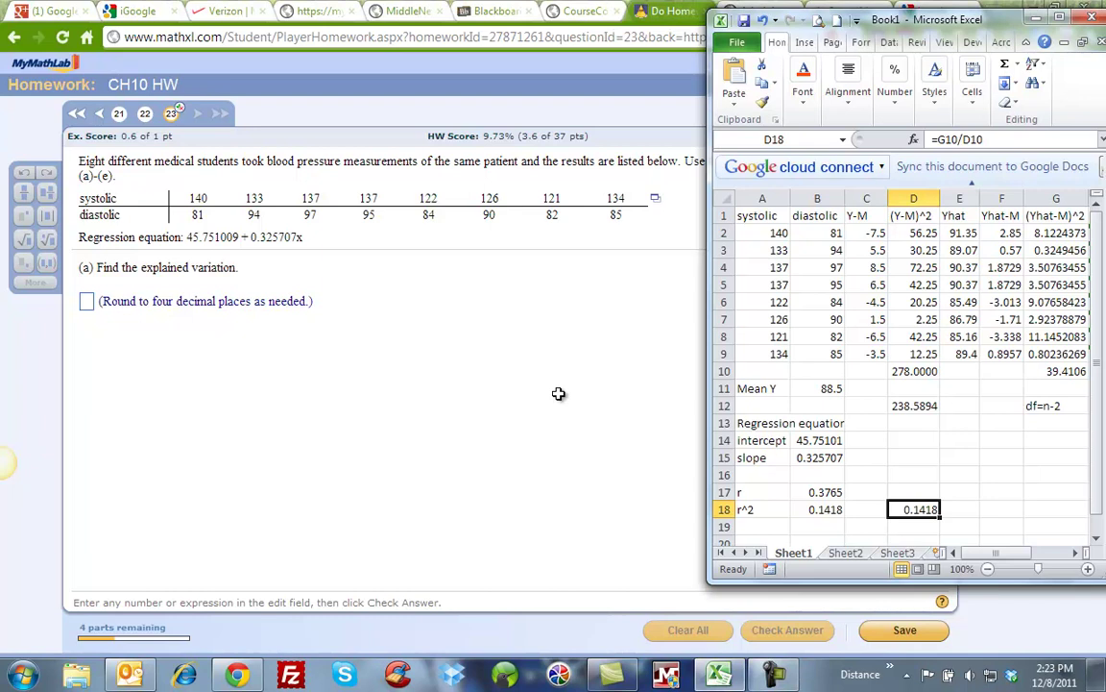
key("Up")
key("Up")
key("Up")
key("Up")
key("Up")
key("Up")
key("Up")
key("Up")
key("Up")
key("Up")
key("Up")
key("Up")
key("Up")
key("Up")
key("Up")
key("Up")
key("Left")
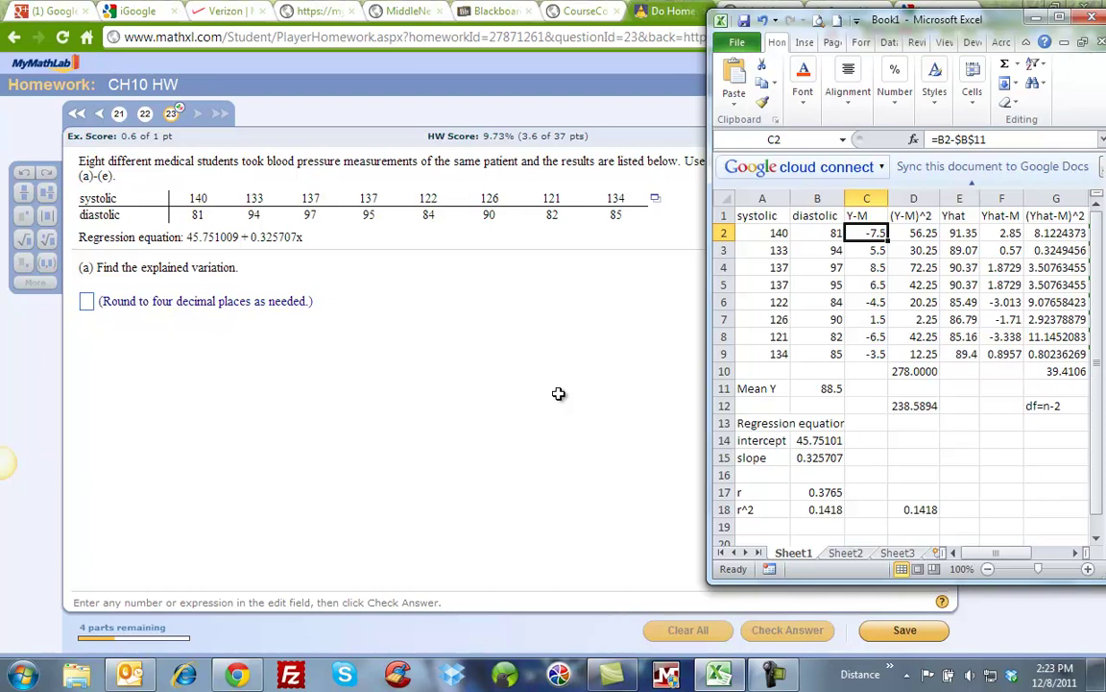
left_click(817, 388)
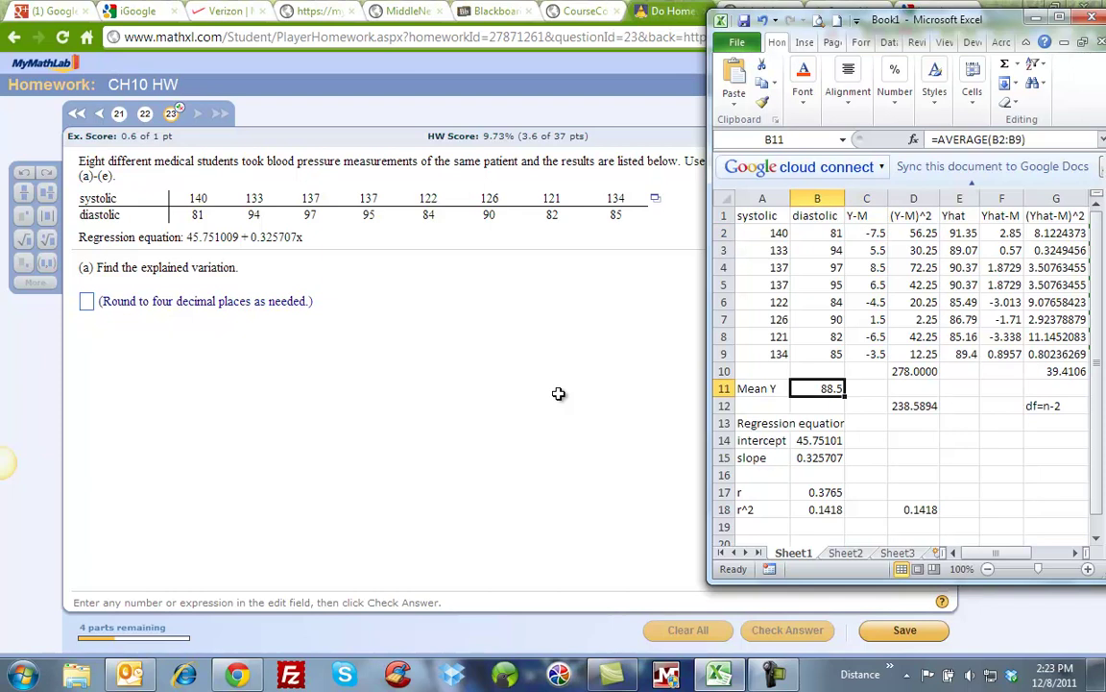
left_click(867, 232)
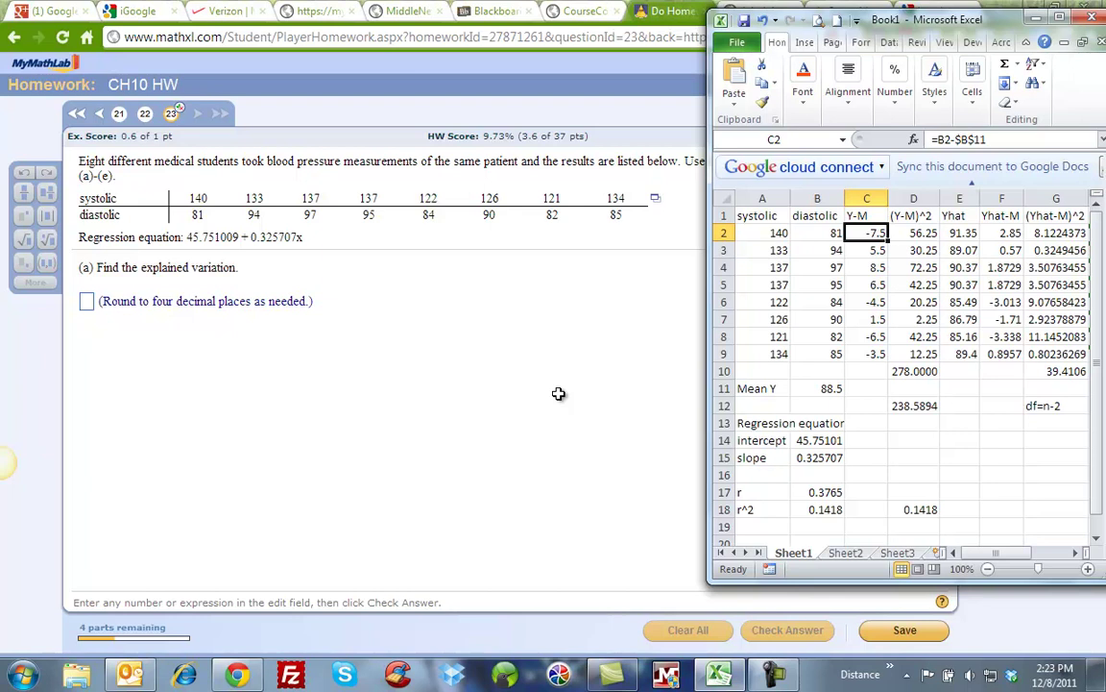
left_click(913, 233)
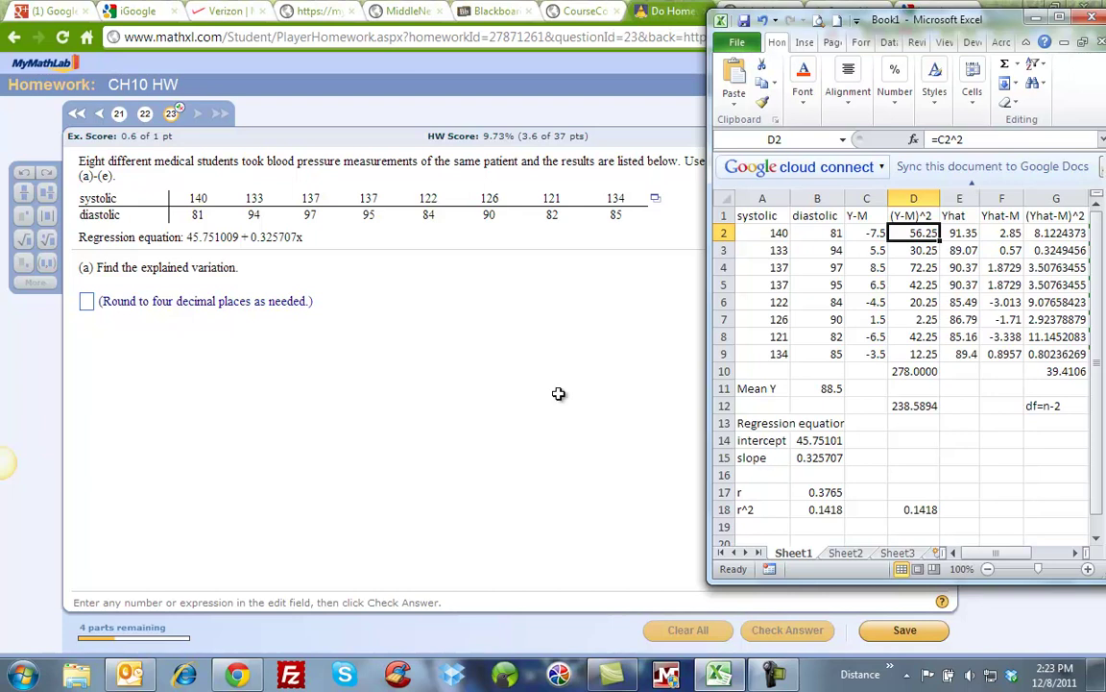
key("Right")
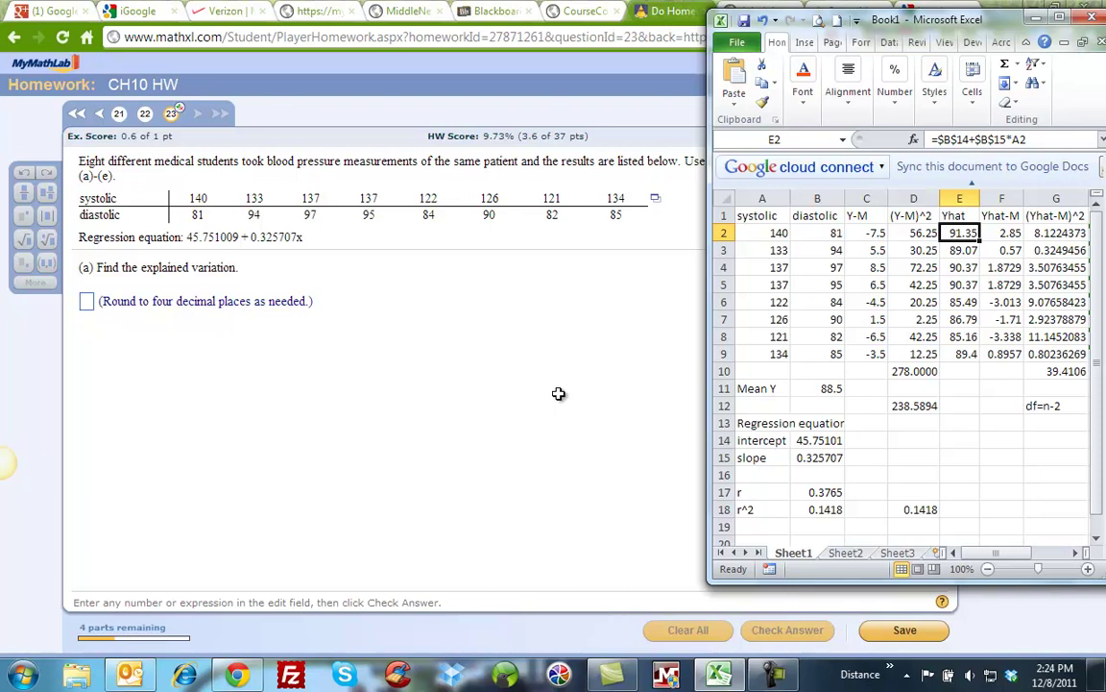
key("Right")
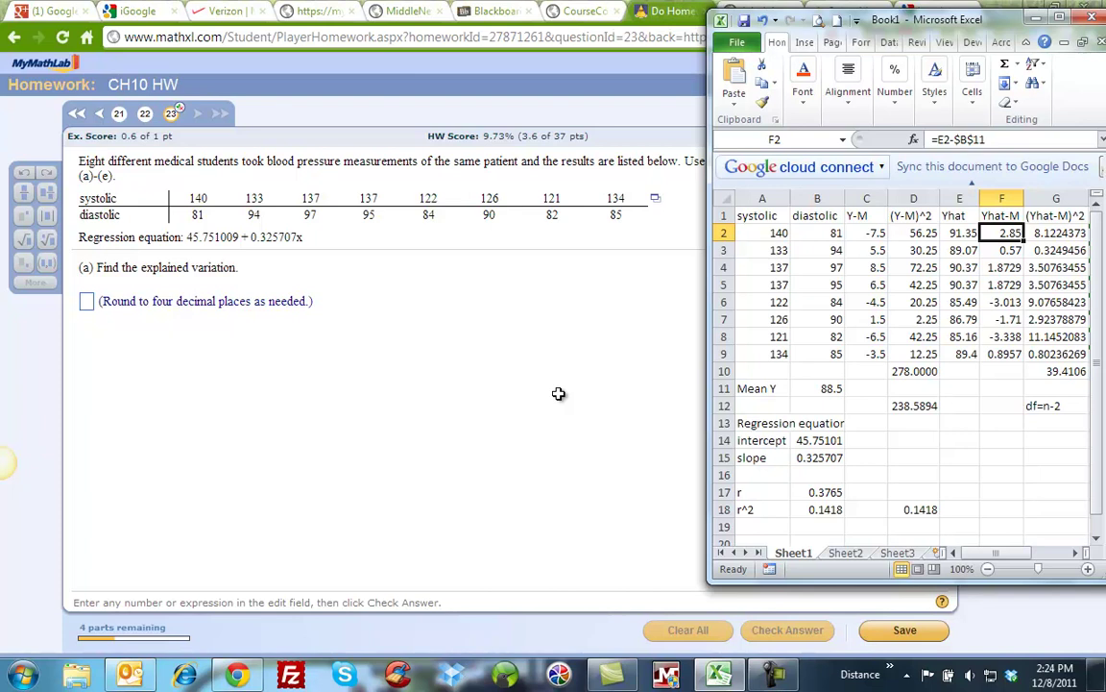
key("Right")
key("ctrl+Down")
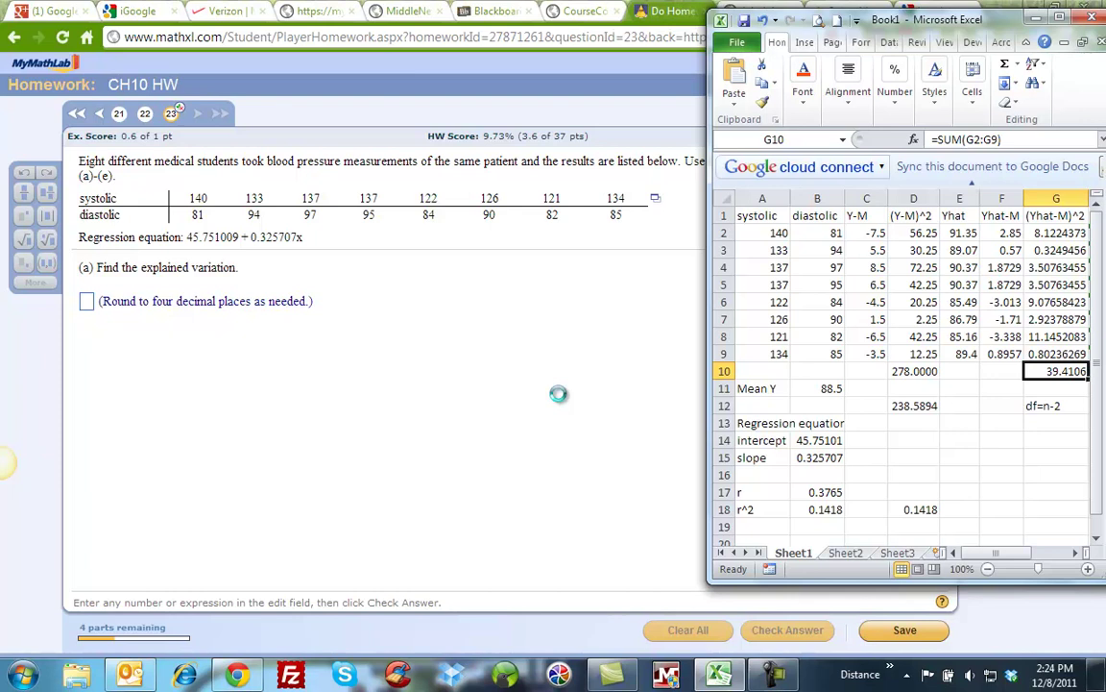
Step: Enter the explained variation 39.4106 from G10 as the part (a) answer and check it
key("ctrl+c")
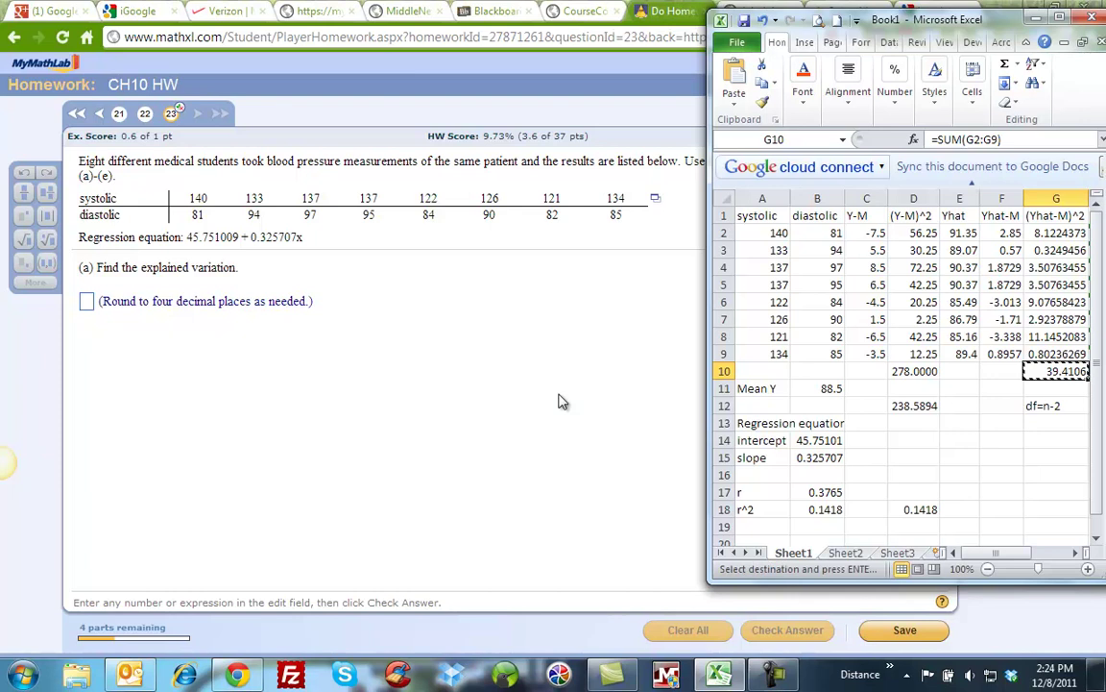
key("alt+Tab")
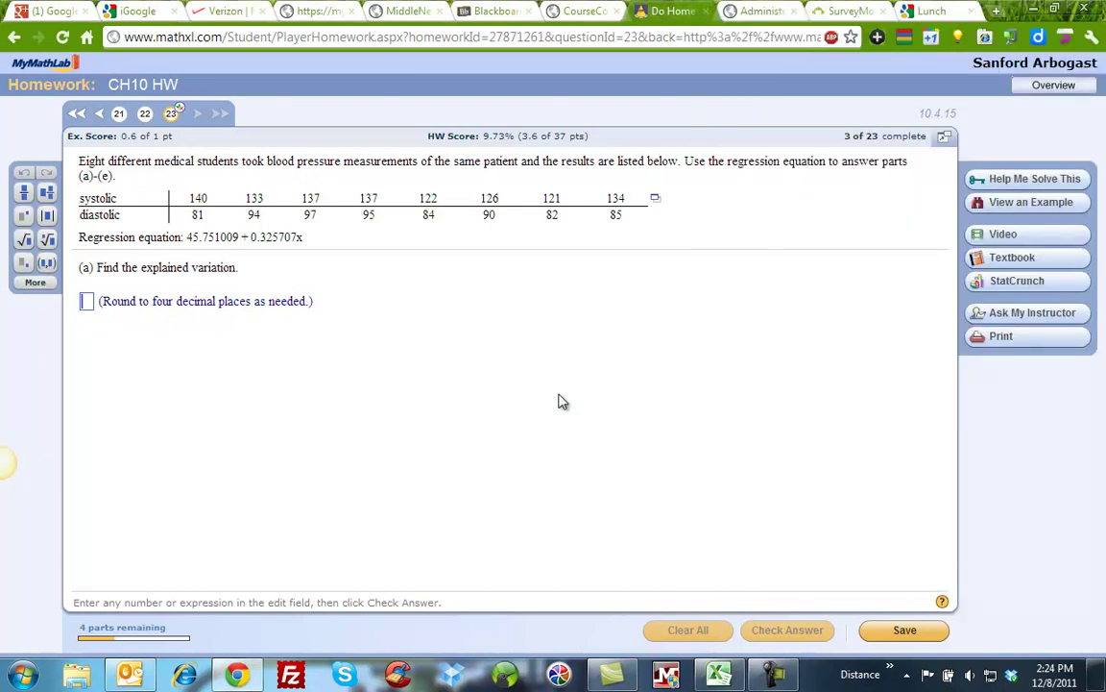
key("ctrl+v")
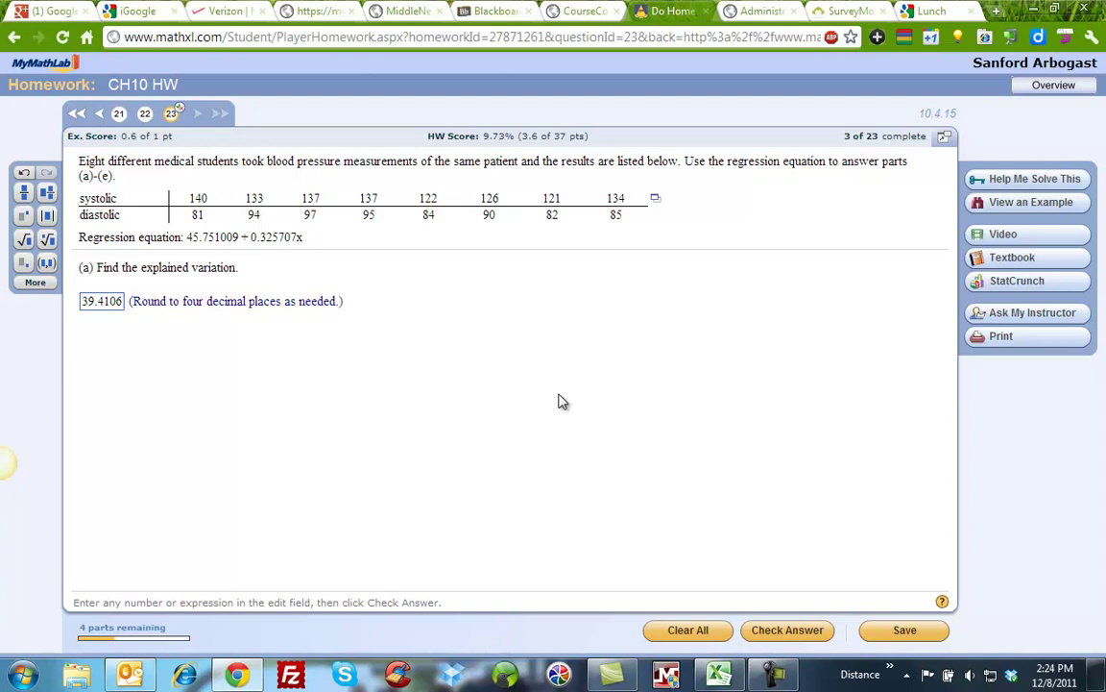
key("Return")
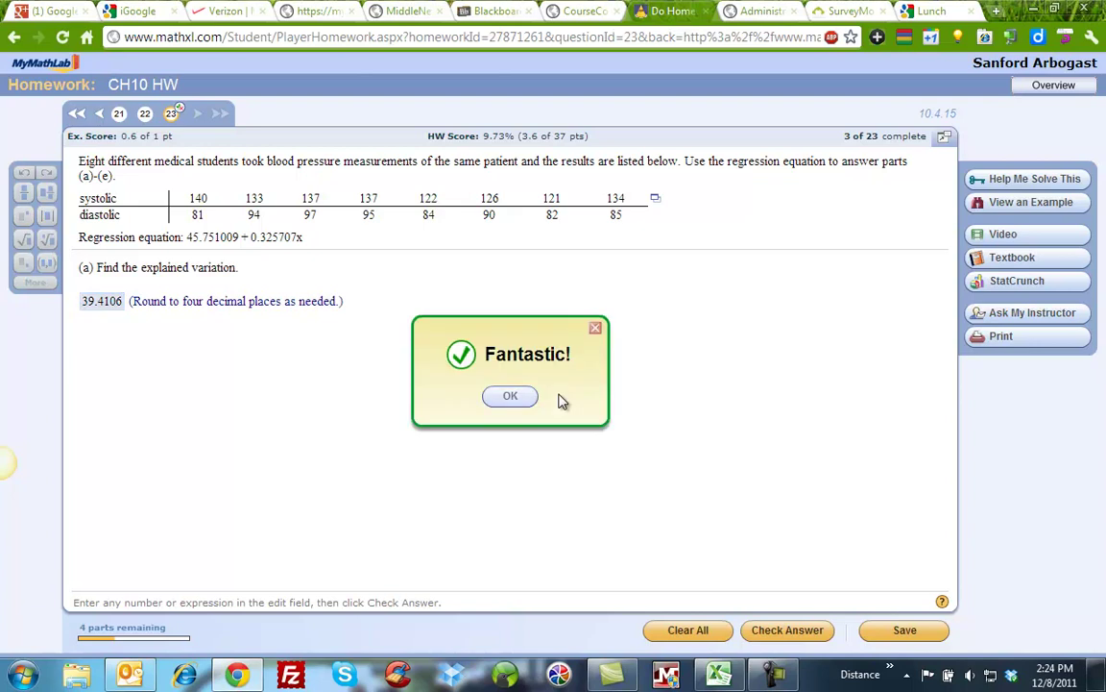
key("Return")
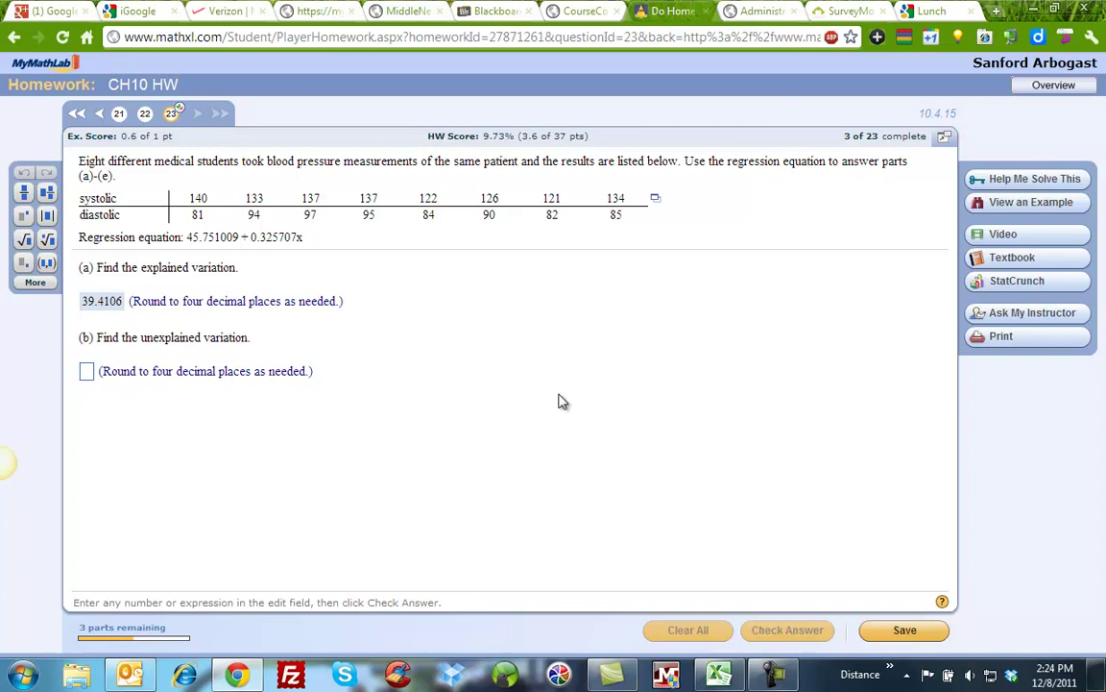
key("alt+Tab")
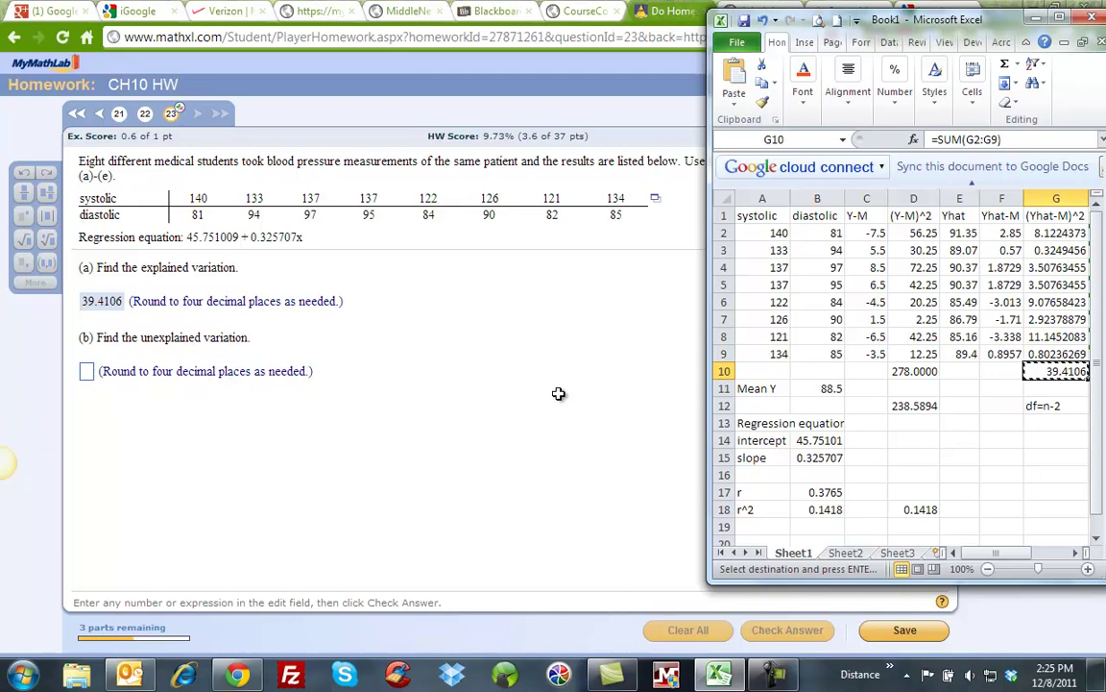
Step: Copy the unexplained variation 238.5894 from D12 into part (b) and check it
key("Down")
key("Down")
key("Left")
key("Left")
key("Left")
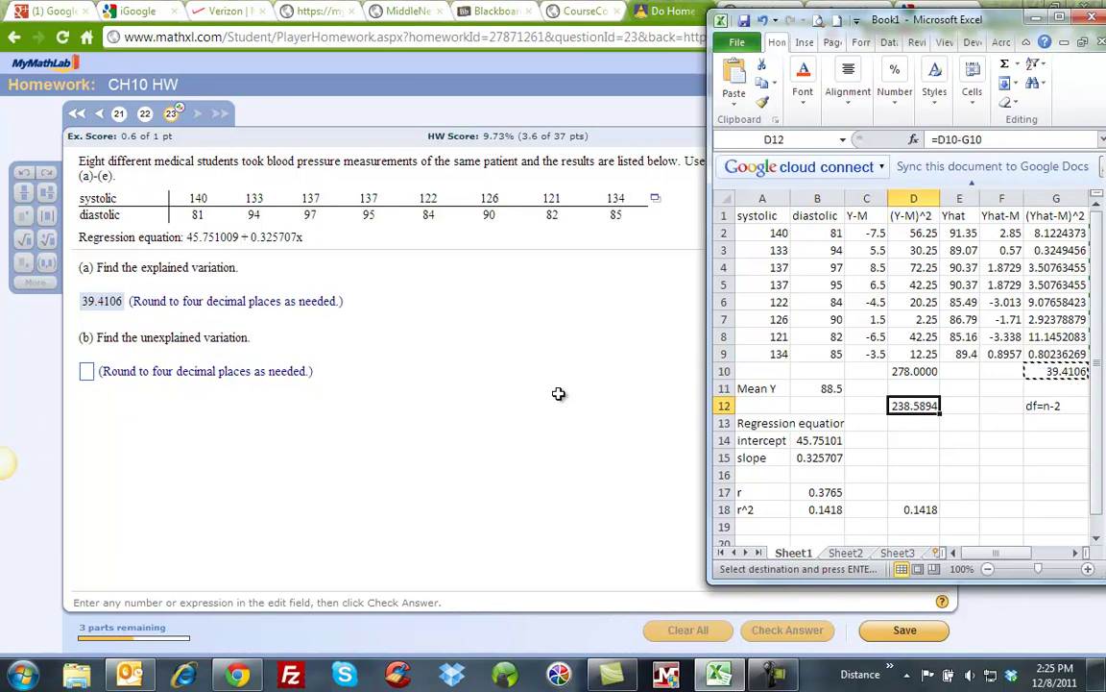
key("ctrl+c")
key("alt+Tab")
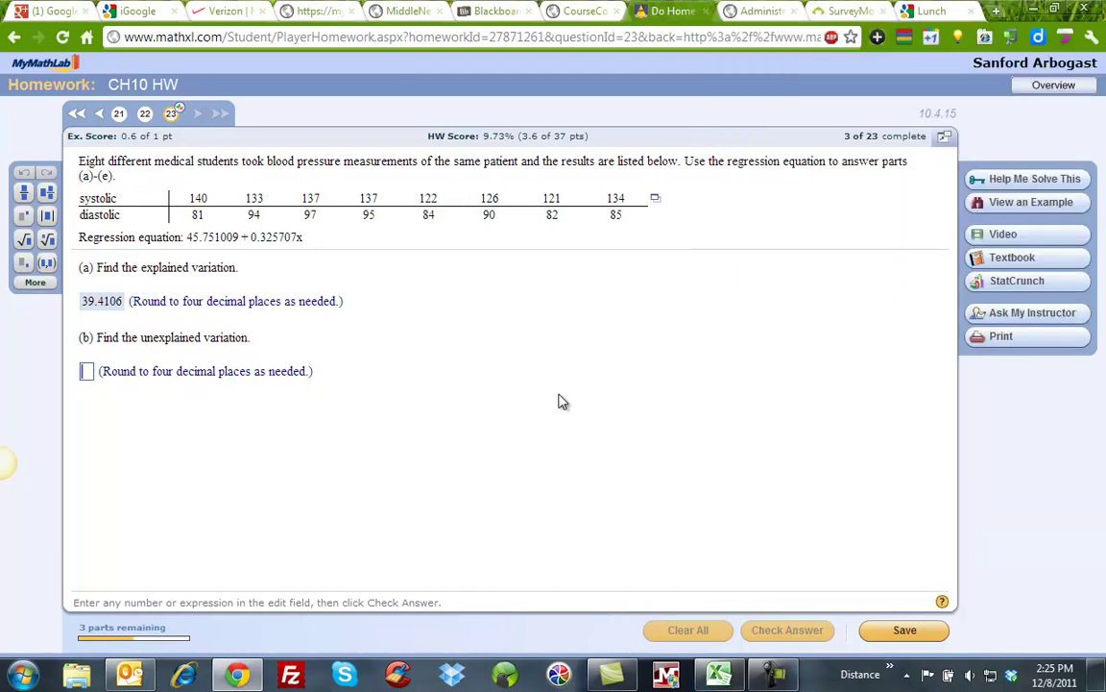
key("ctrl+v")
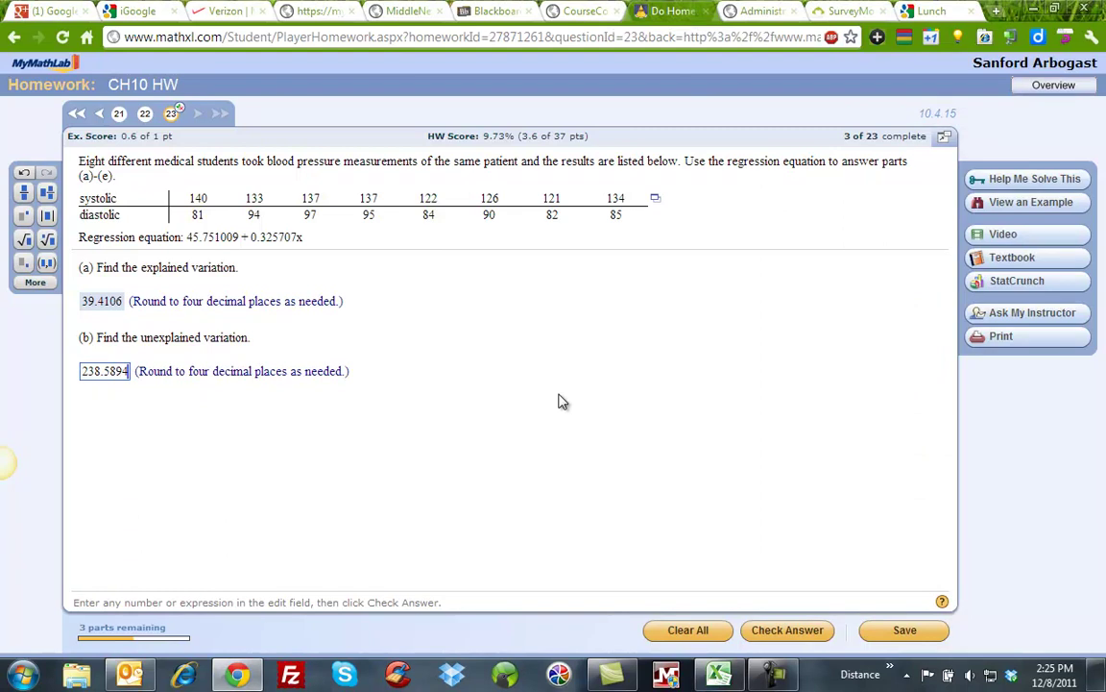
key("Return")
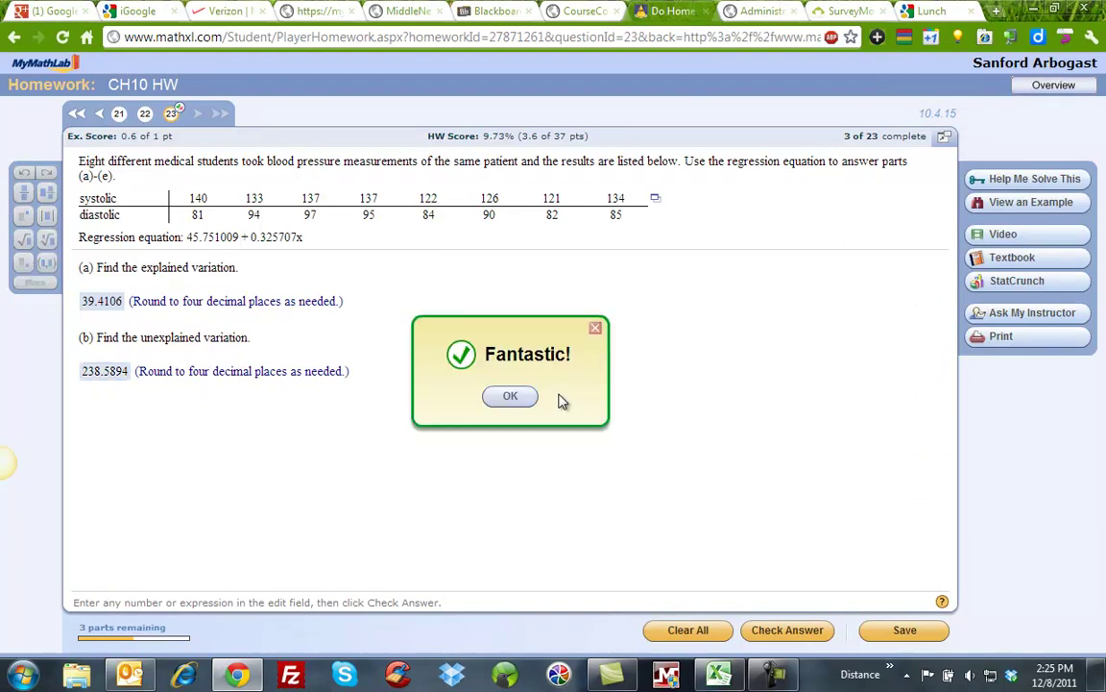
key("Return")
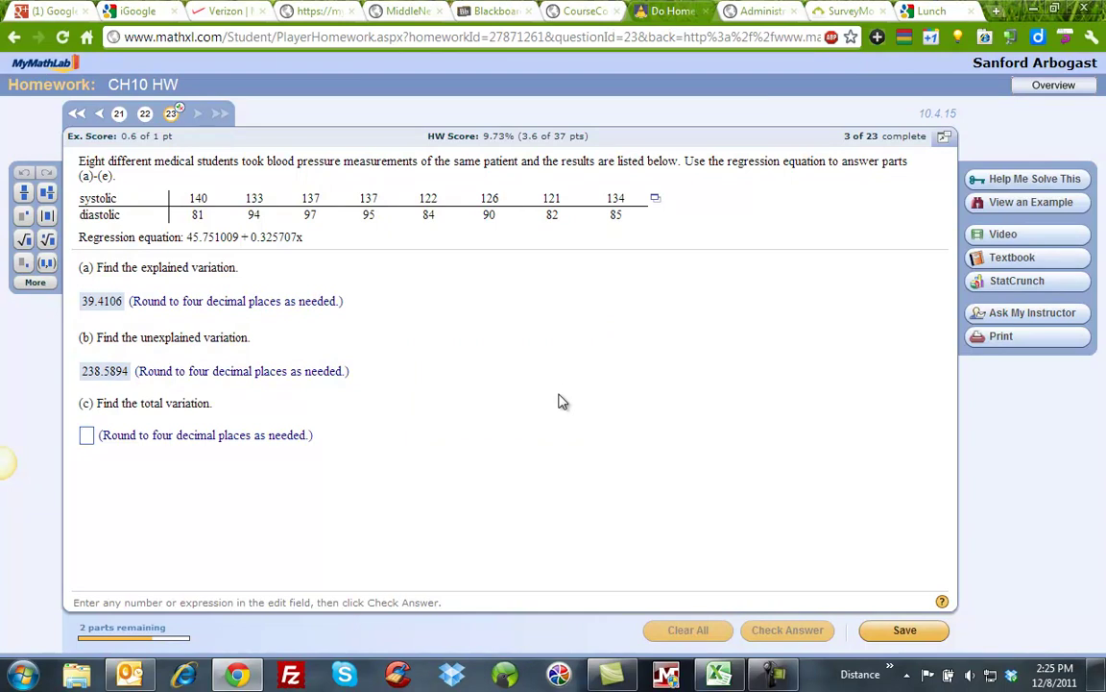
Step: Copy the total variation 278.0000 from D10 into part (c) and check it
key("alt+Tab")
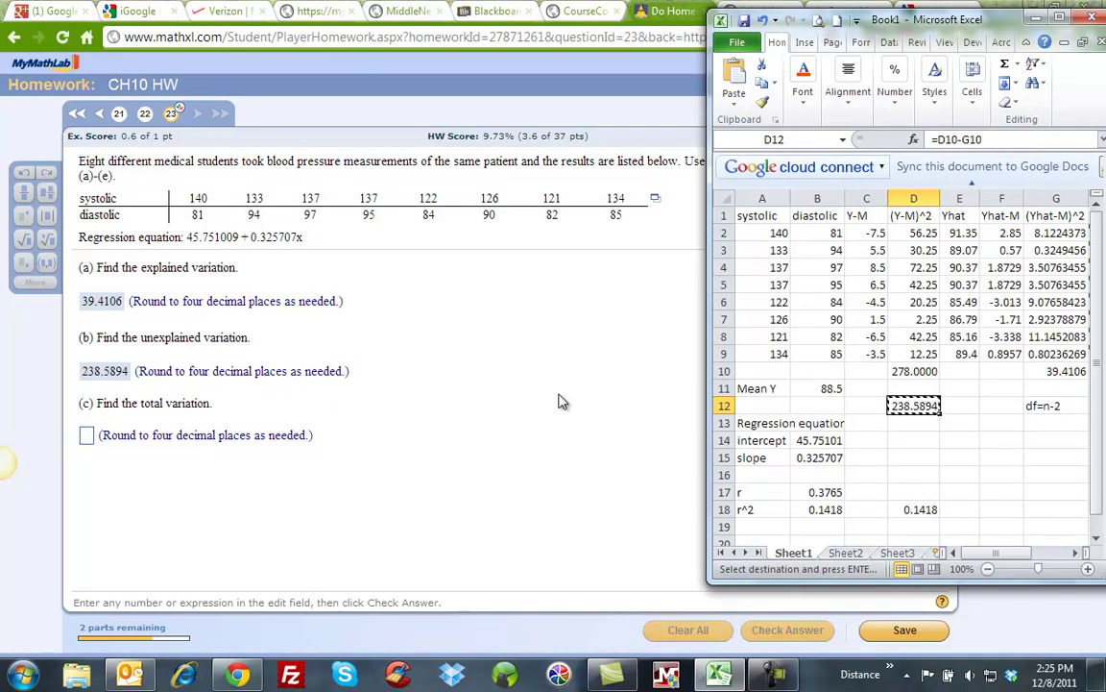
key("Up")
key("Up")
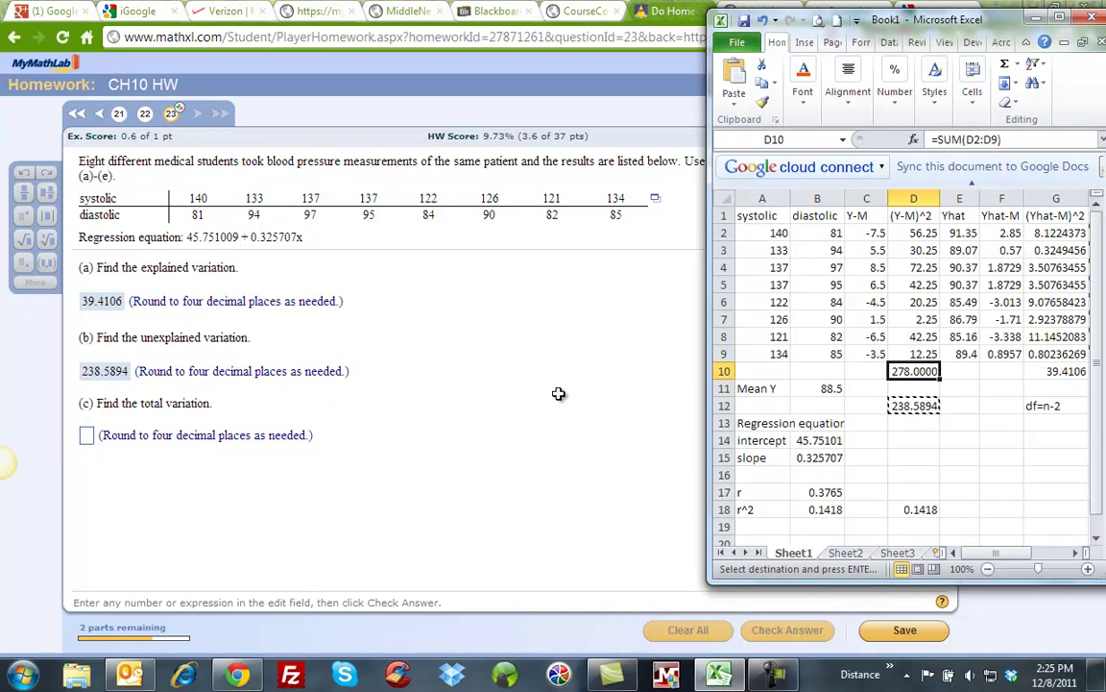
key("ctrl+c")
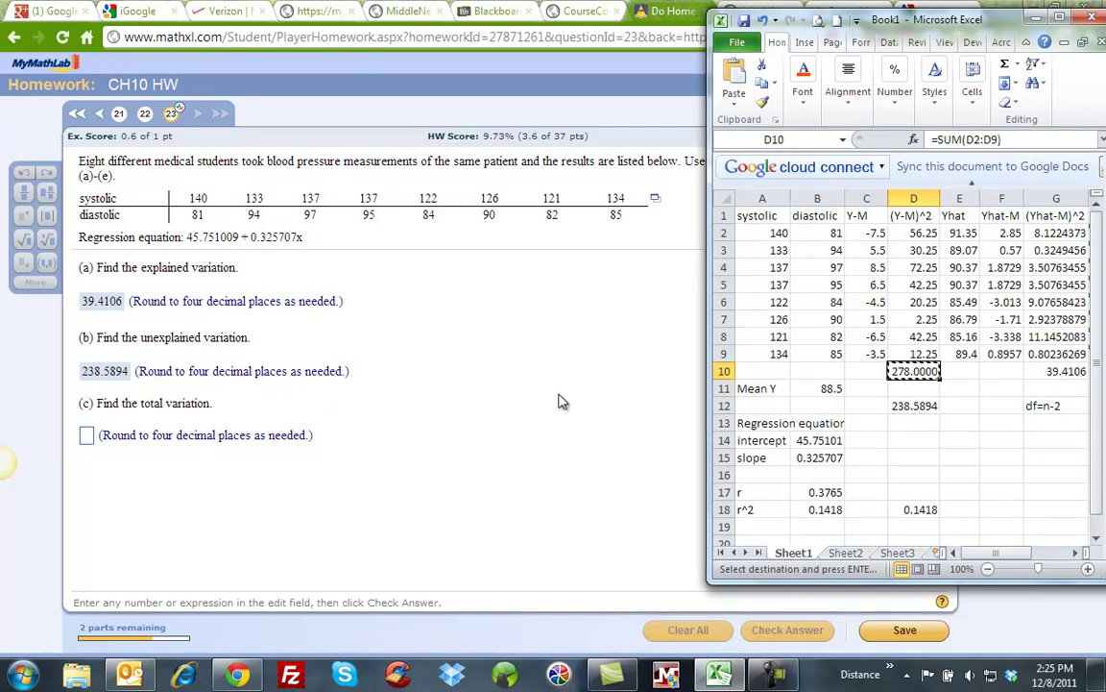
key("alt+Tab")
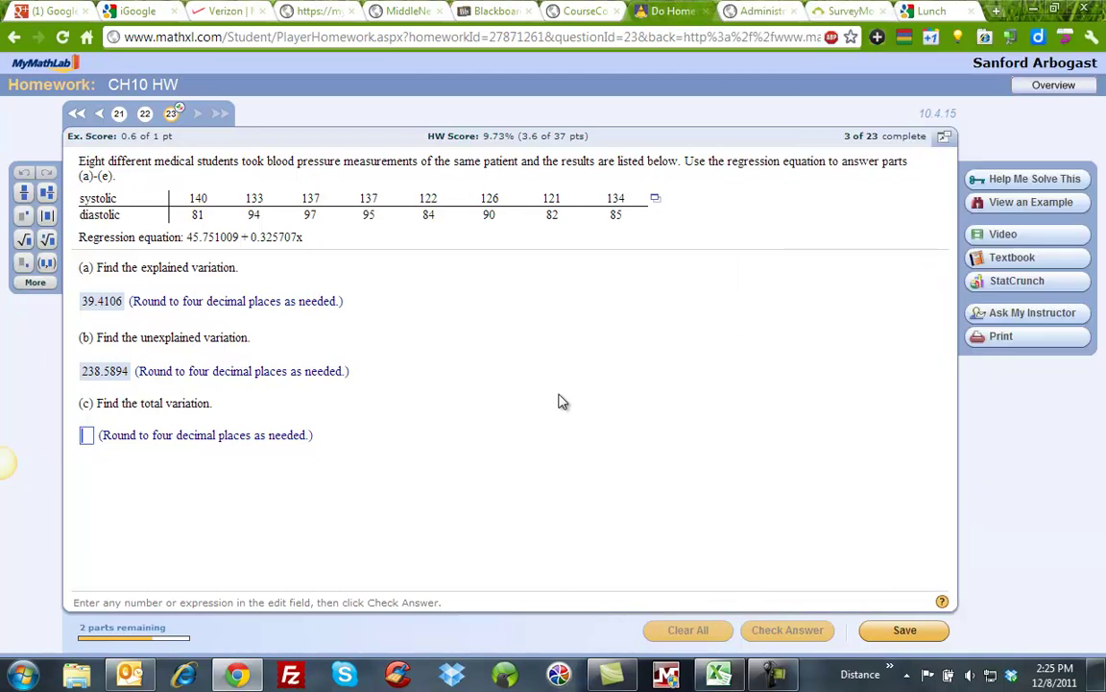
key("ctrl+v")
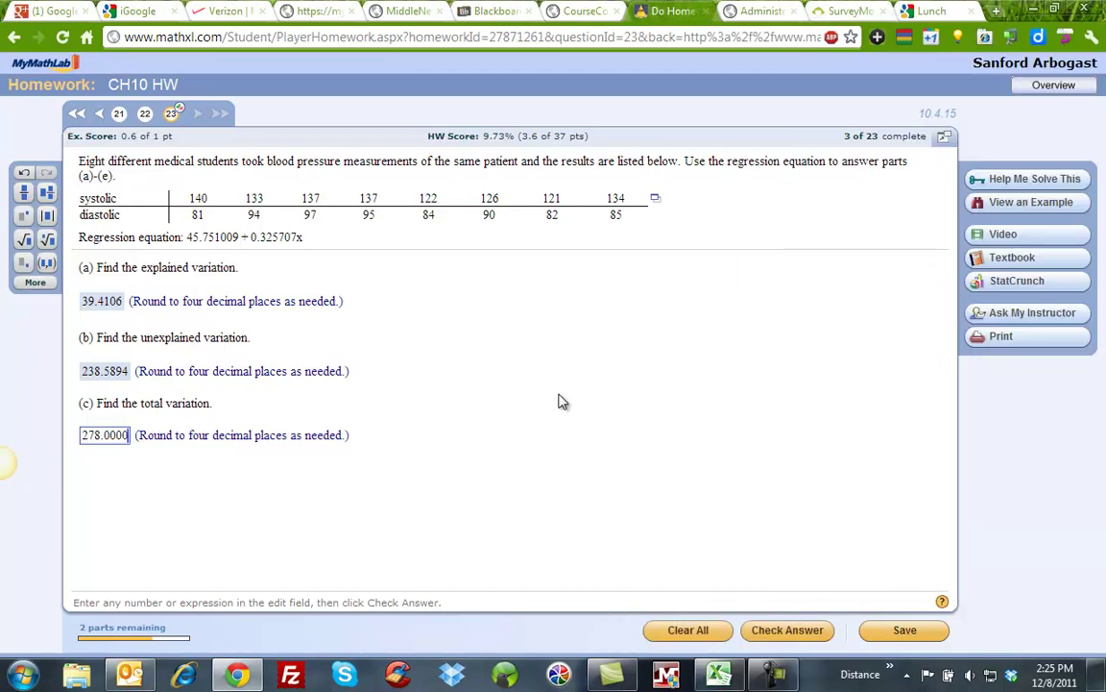
key("Return")
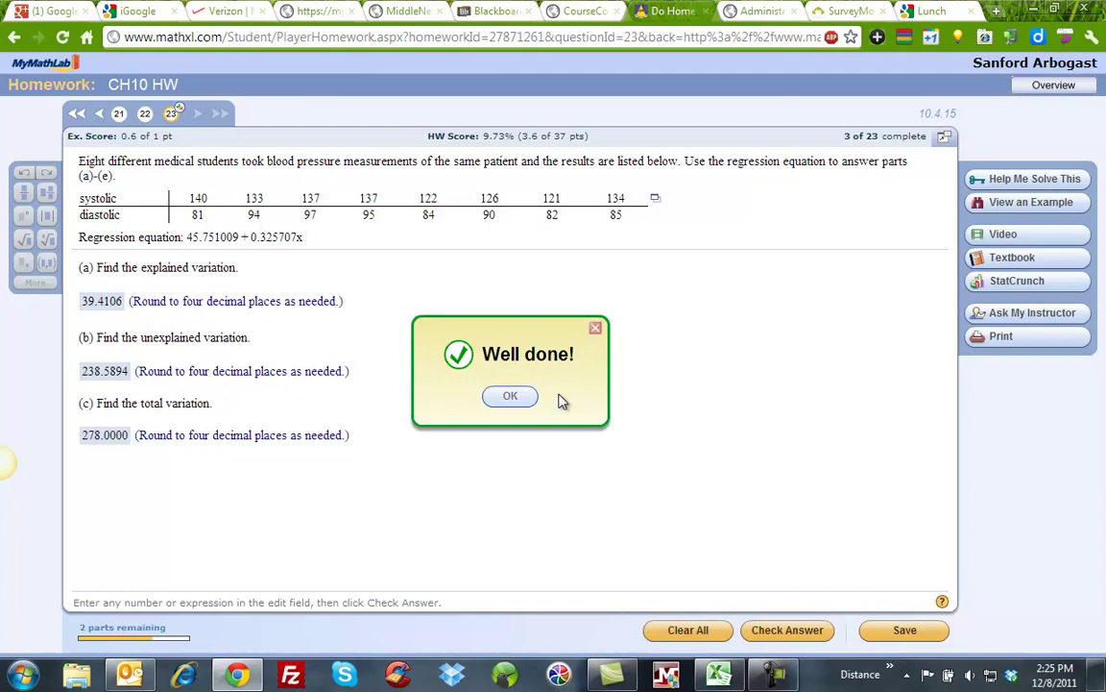
key("Return")
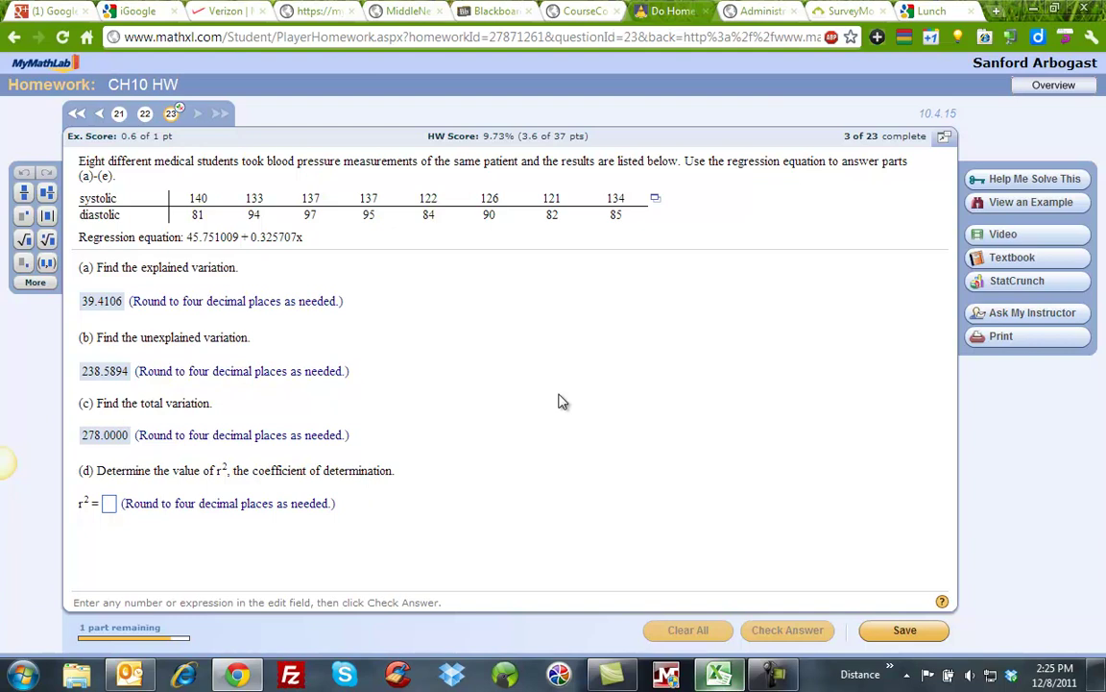
Step: Check the G10 and D10 totals, then copy the r² value 0.1418 from D18
key("alt+Tab")
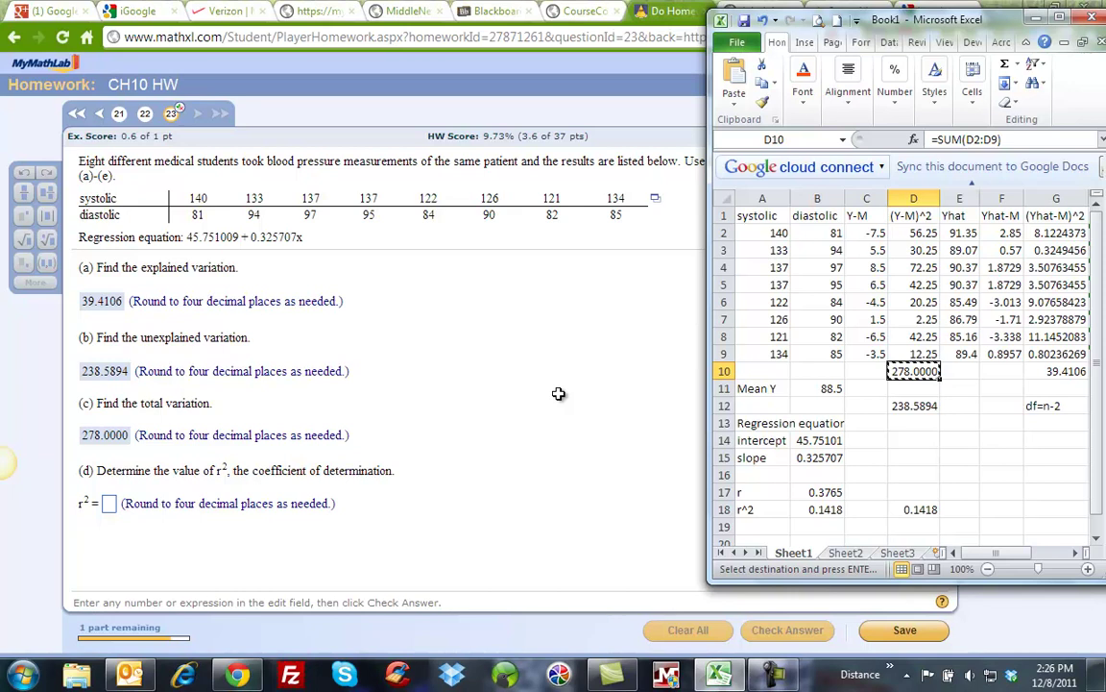
key("Right")
key("Right")
key("Right")
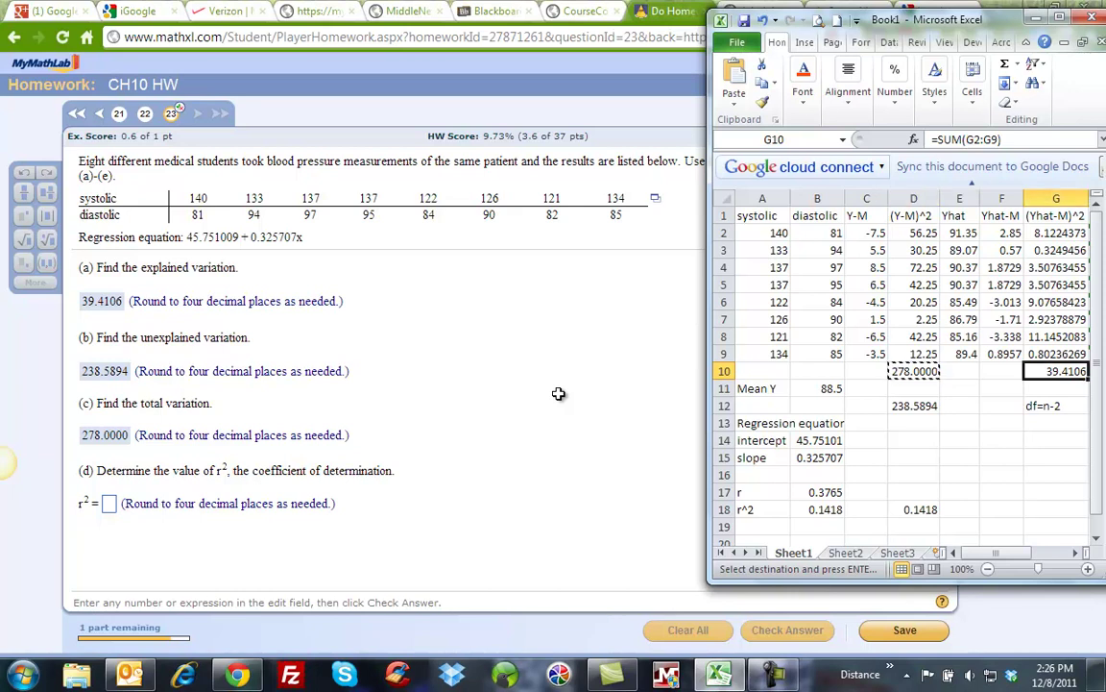
key("Left")
key("Left")
key("Left")
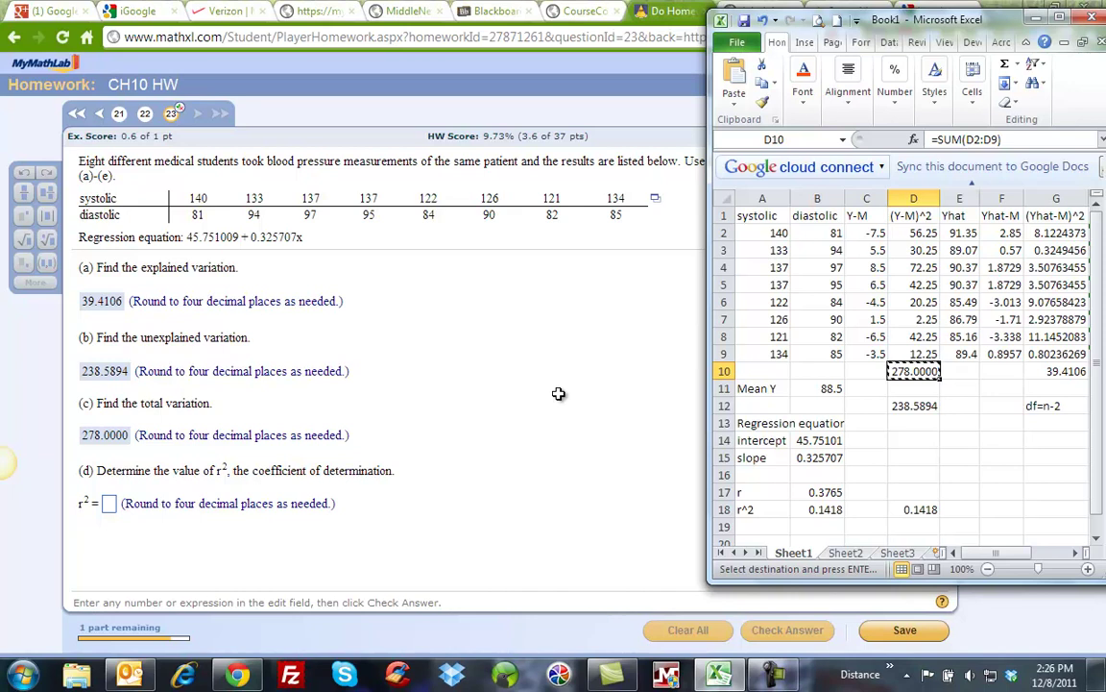
key("Down")
key("Down")
key("Down")
key("Down")
key("Down")
key("Down")
key("Down")
key("Down")
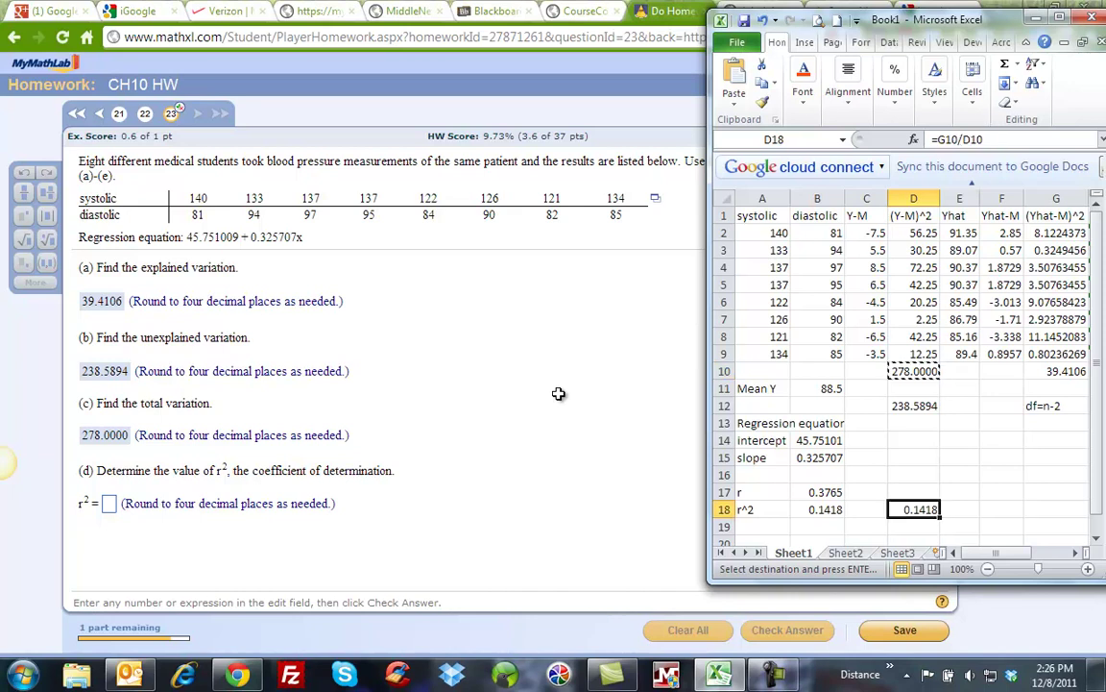
key("ctrl+c")
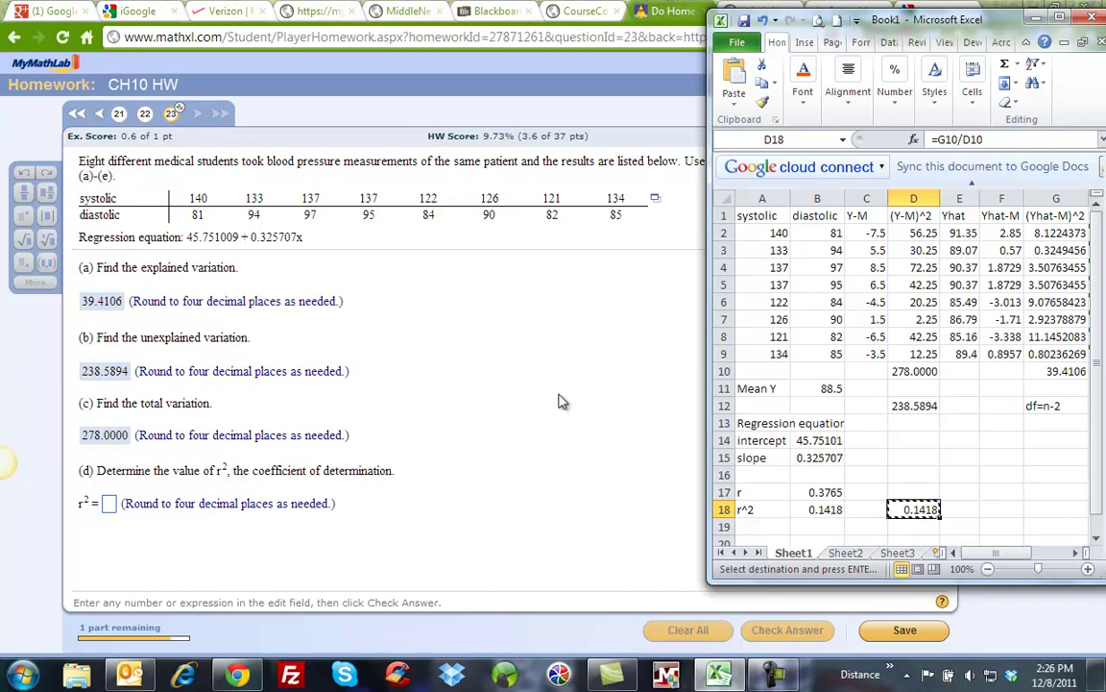
Step: Paste 0.1418 as the part (d) r² answer and check it
left_click(562, 401)
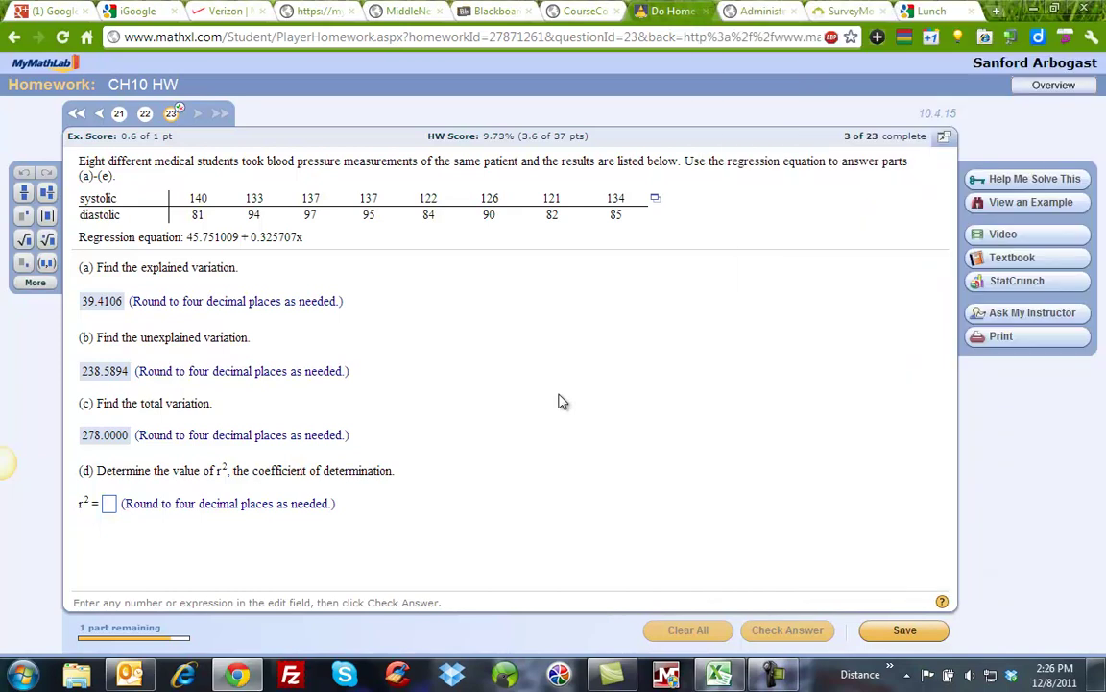
key("ctrl+v")
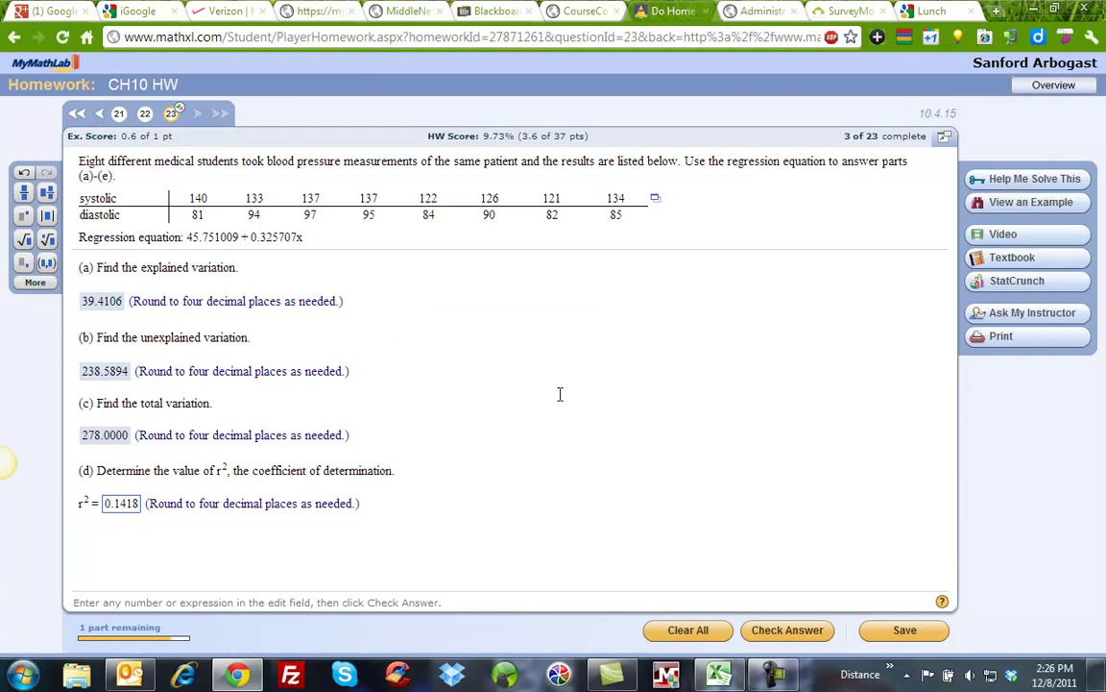
key("Return")
key("Return")
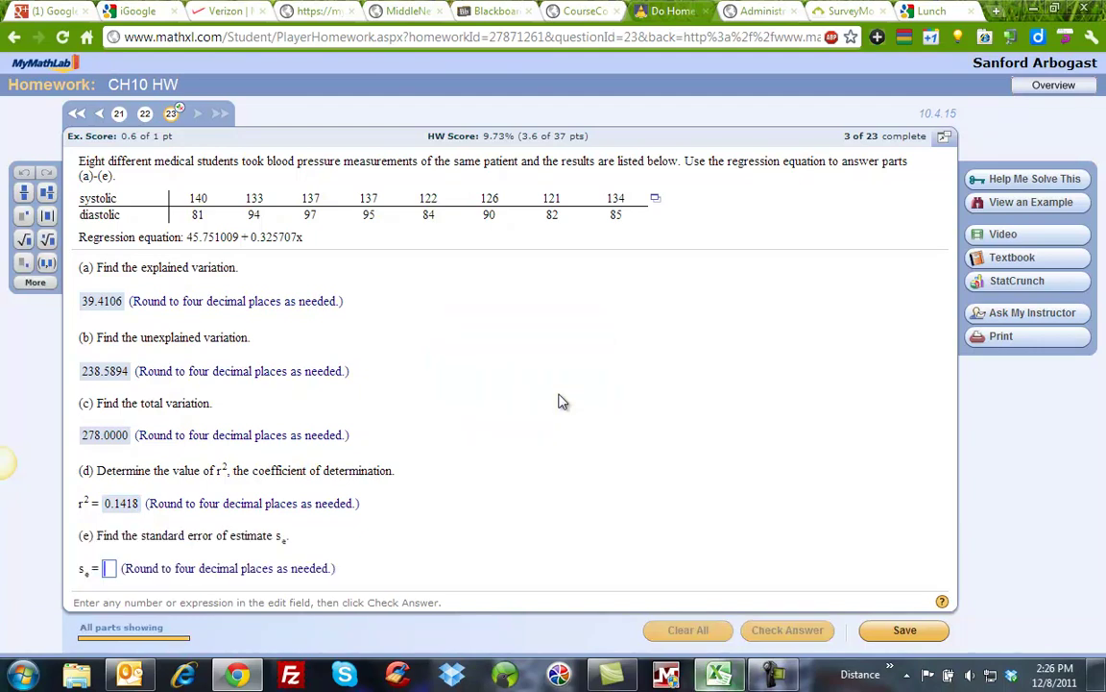
key("alt+Tab")
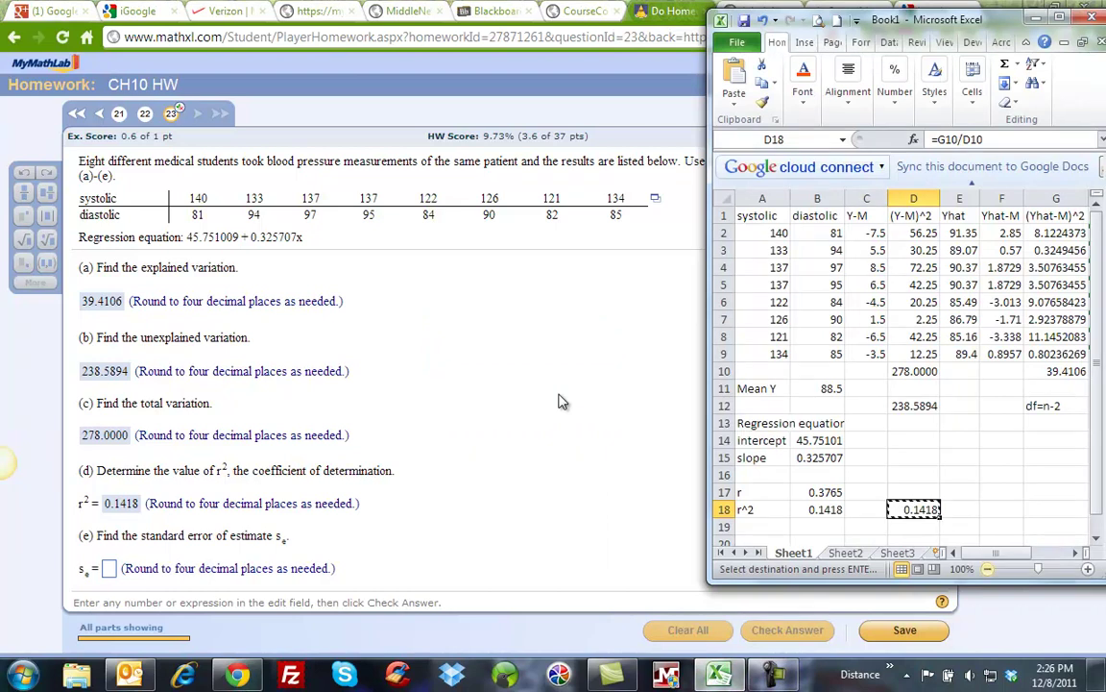
scroll(562, 402, "right", 3)
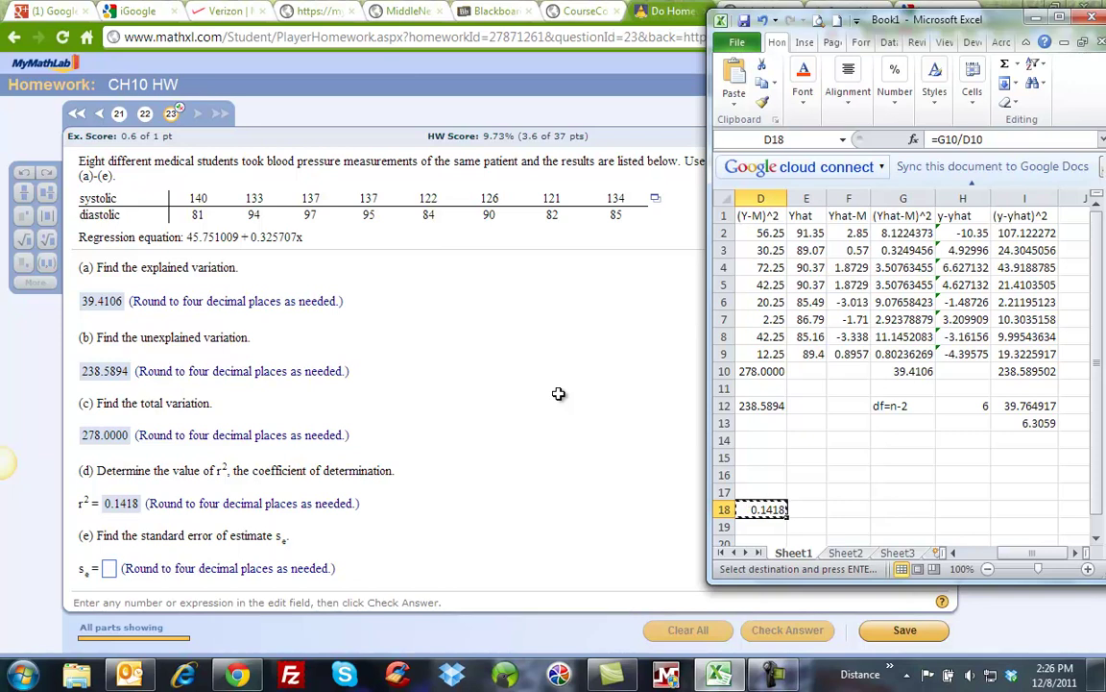
key("Up")
key("Up")
key("Up")
key("Up")
key("Up")
key("Up")
key("Up")
key("Up")
key("Up")
key("Up")
key("Up")
key("Up")
key("Up")
key("Up")
key("Up")
key("Up")
key("Right")
key("Right")
key("Right")
key("Right")
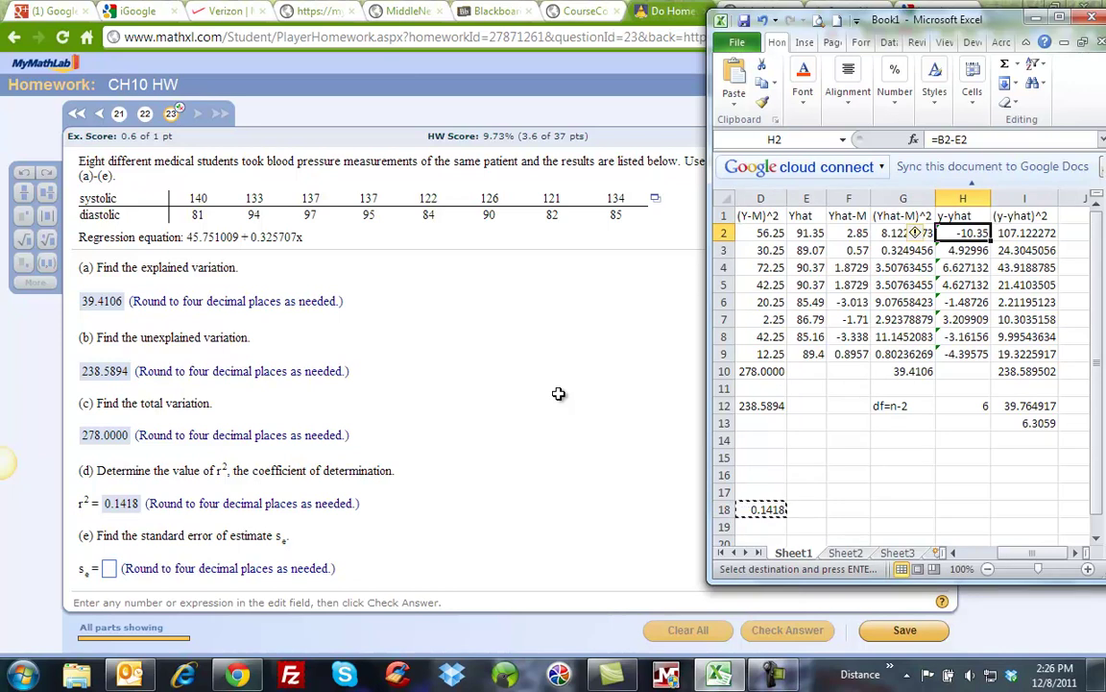
key("Right")
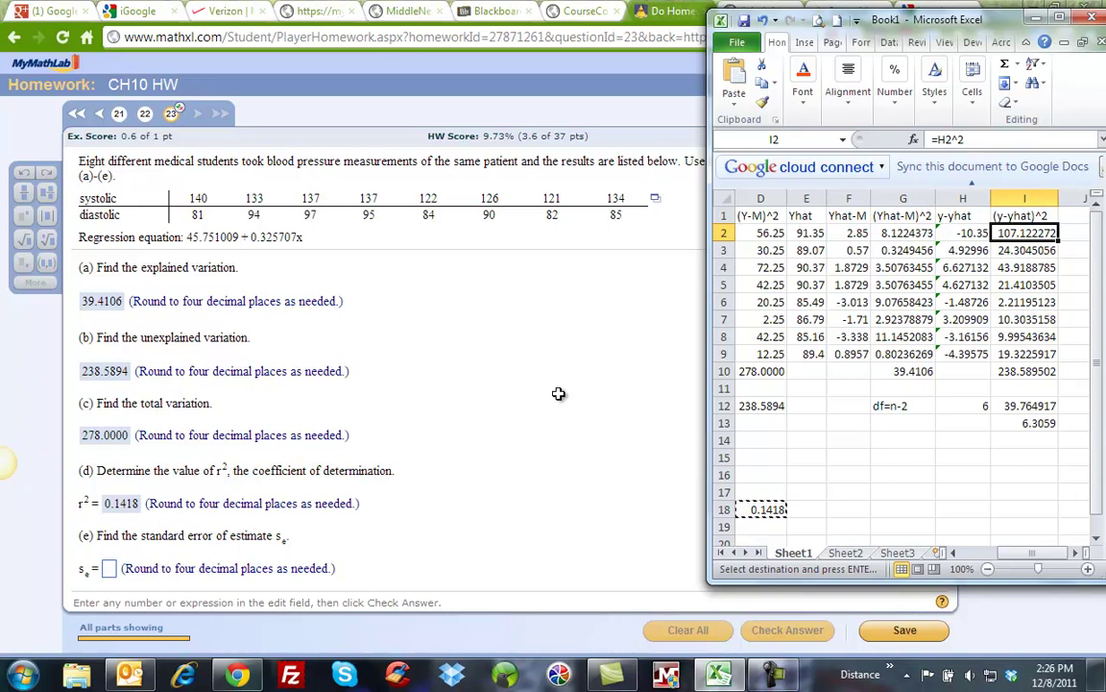
key("Down")
key("Down")
key("Down")
key("Down")
key("Down")
key("Down")
key("Down")
key("Down")
key("Down")
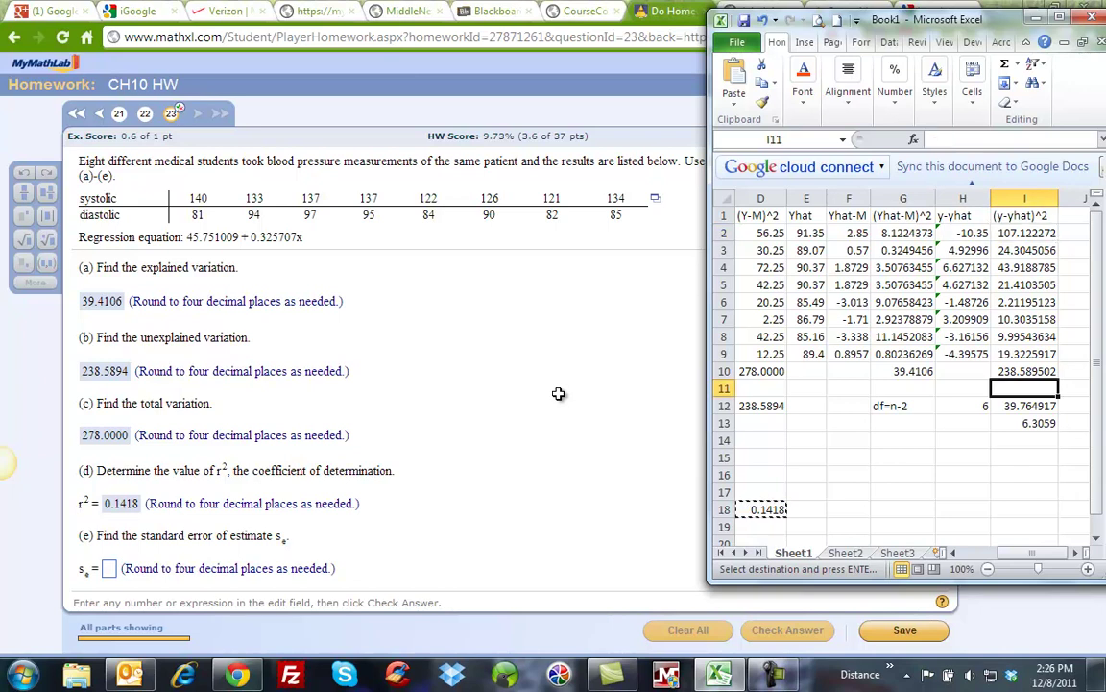
key("Up")
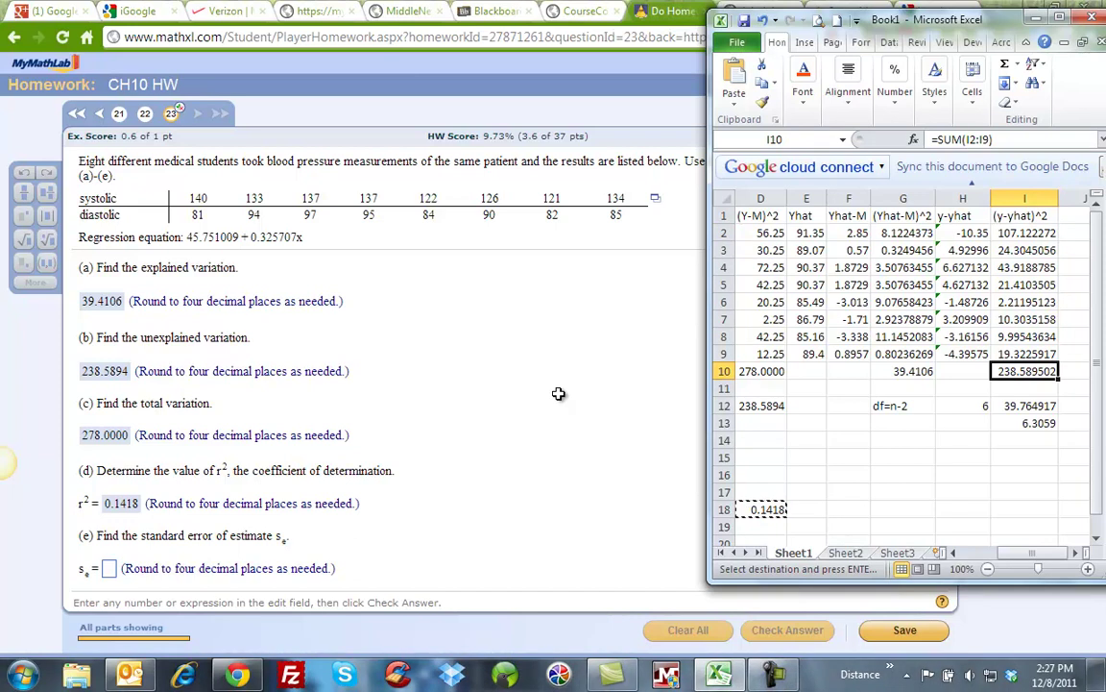
key("Down")
key("Down")
key("Left")
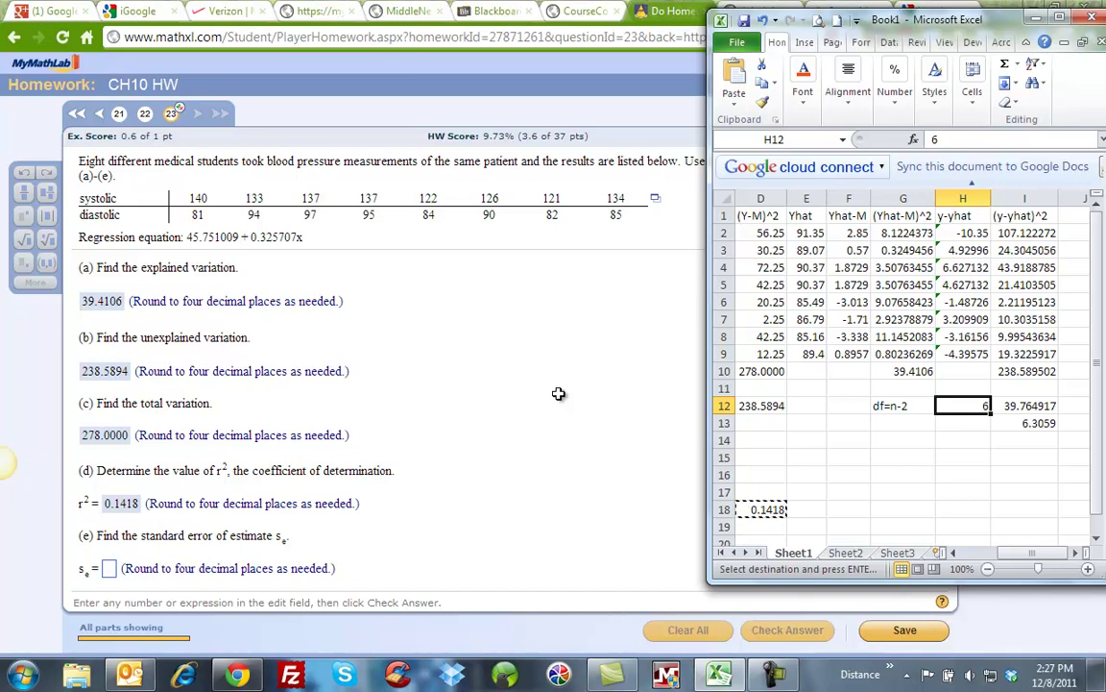
Step: Review the squared-residuals sum in I10 and its division by degrees of freedom, then copy the standard error 6.3059 from I13
key("Up")
key("Up")
key("Right")
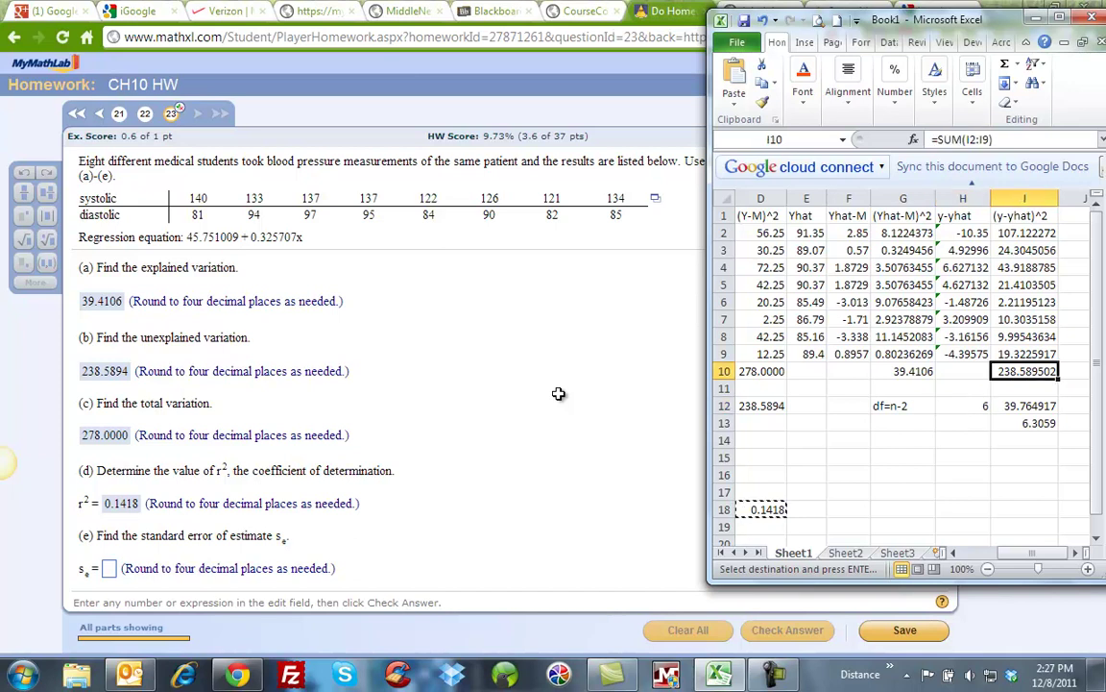
key("Down")
key("Down")
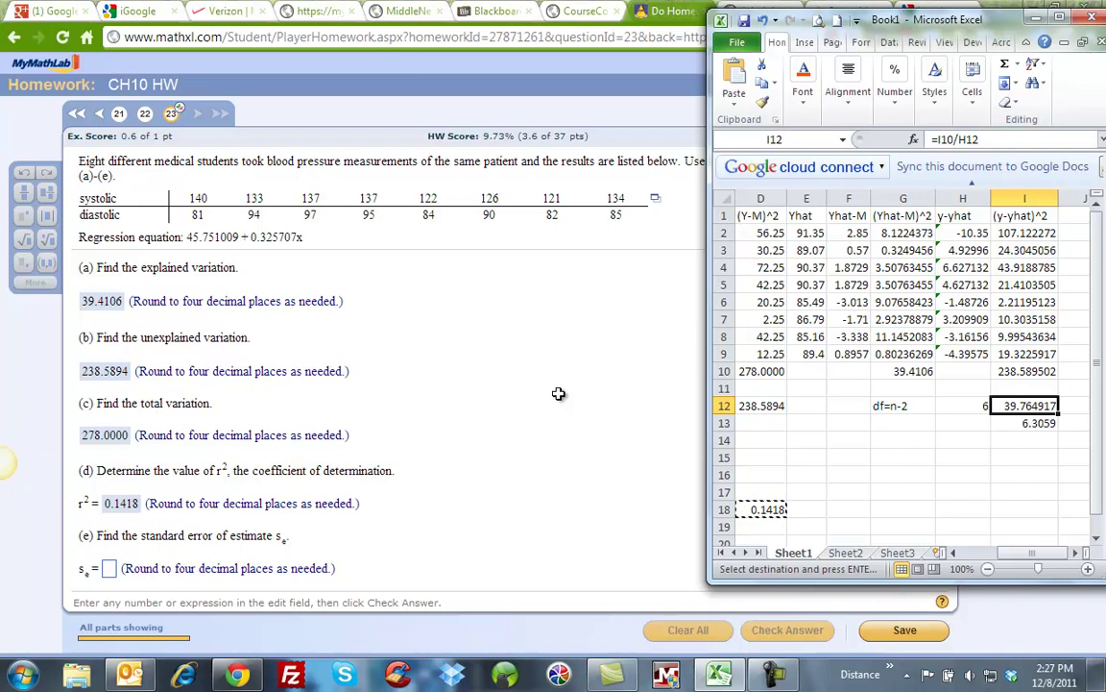
key("Down")
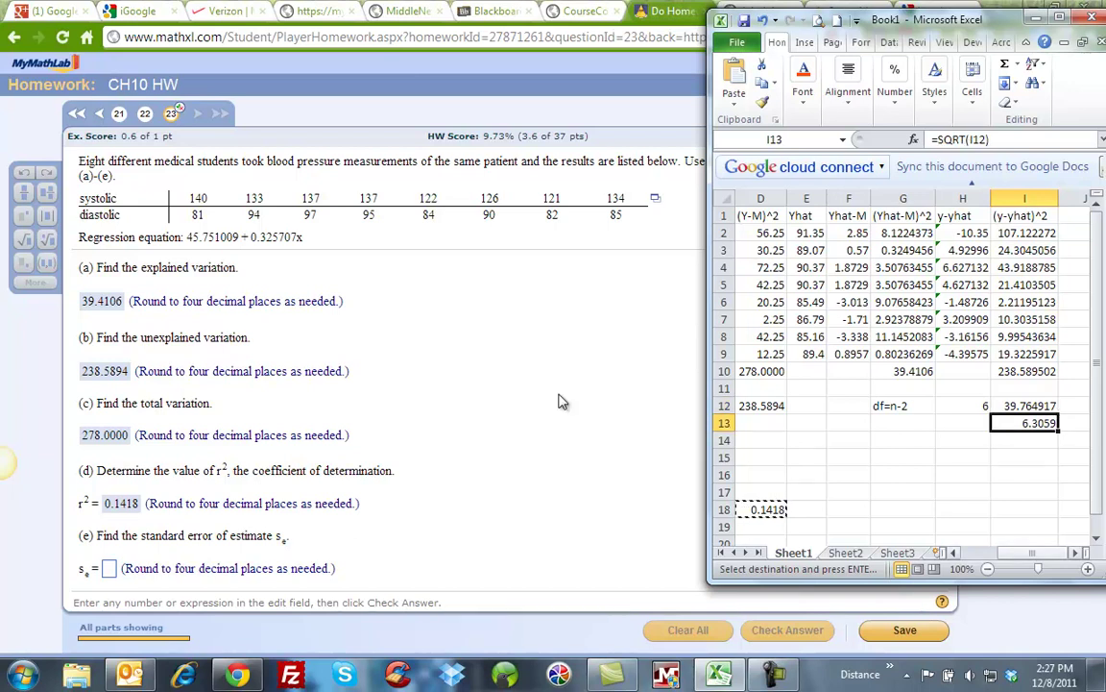
key("ctrl+c")
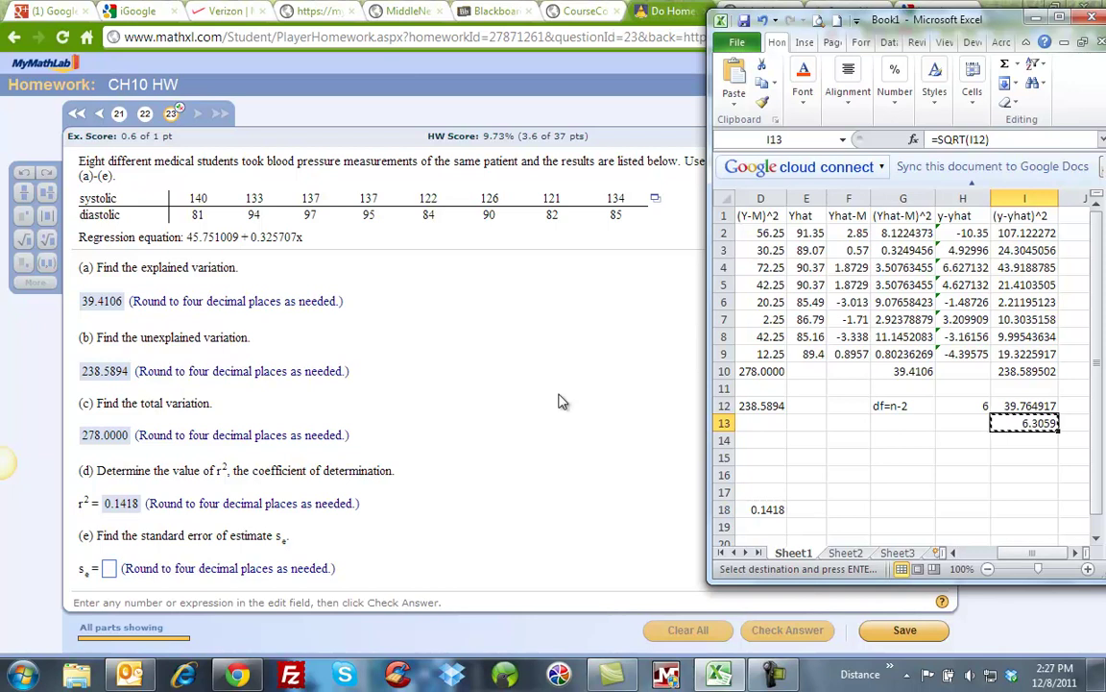
key("alt+Tab")
Step: Paste 6.3059 as the part (e) sₑ answer, check it, and close the confirmation
key("ctrl+v")
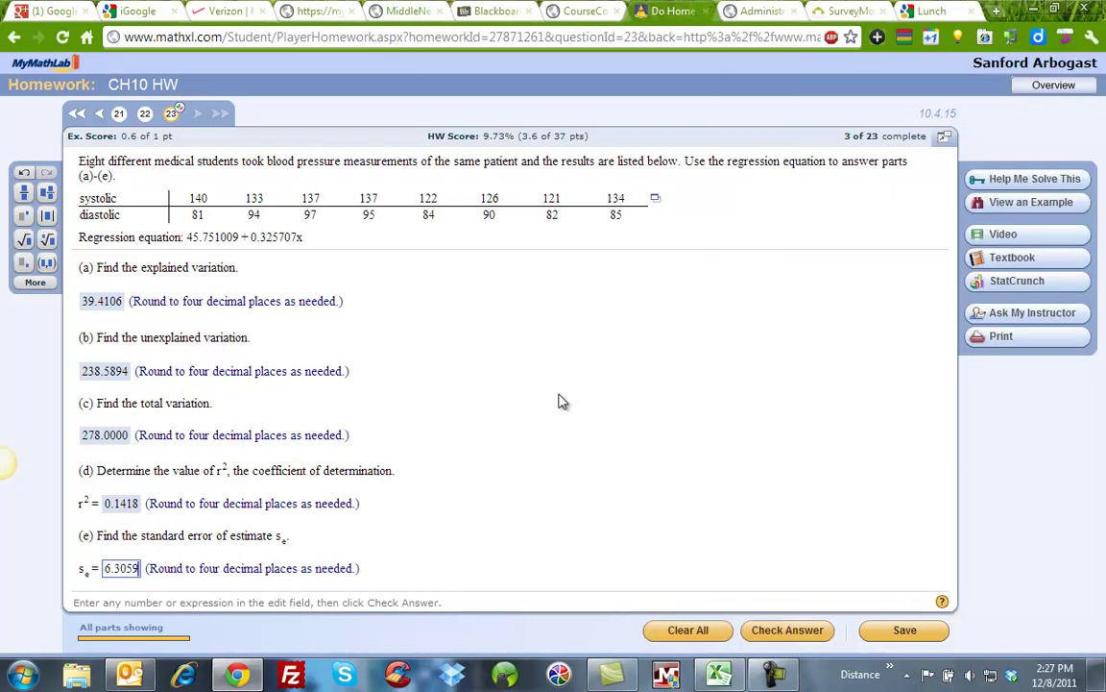
key("Return")
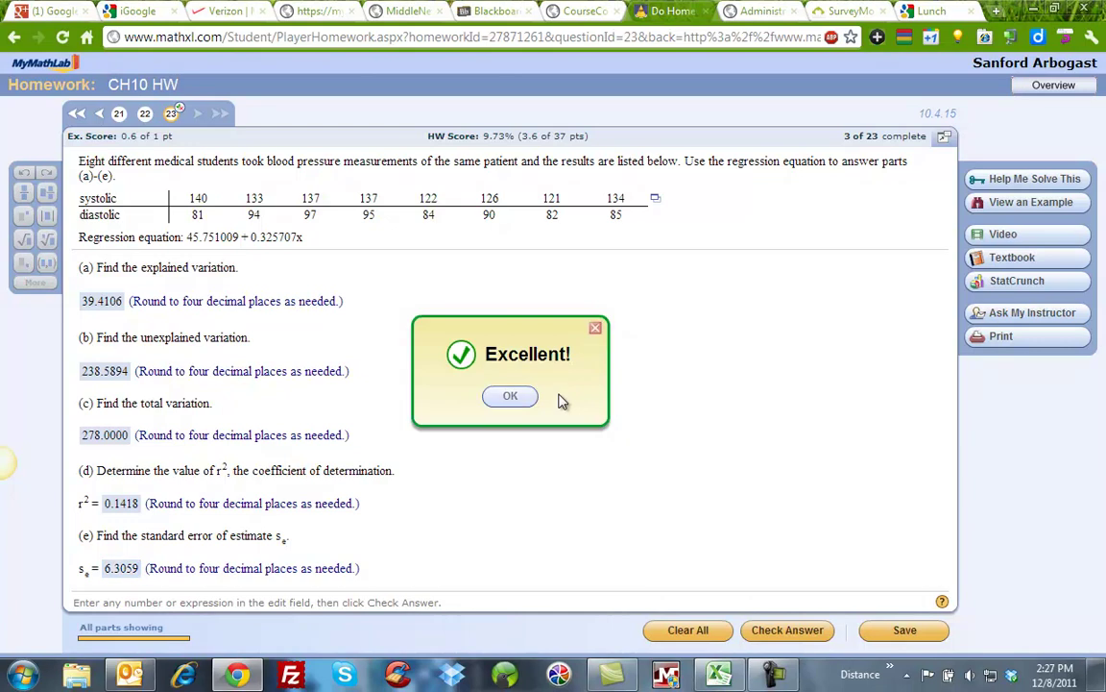
key("Return")
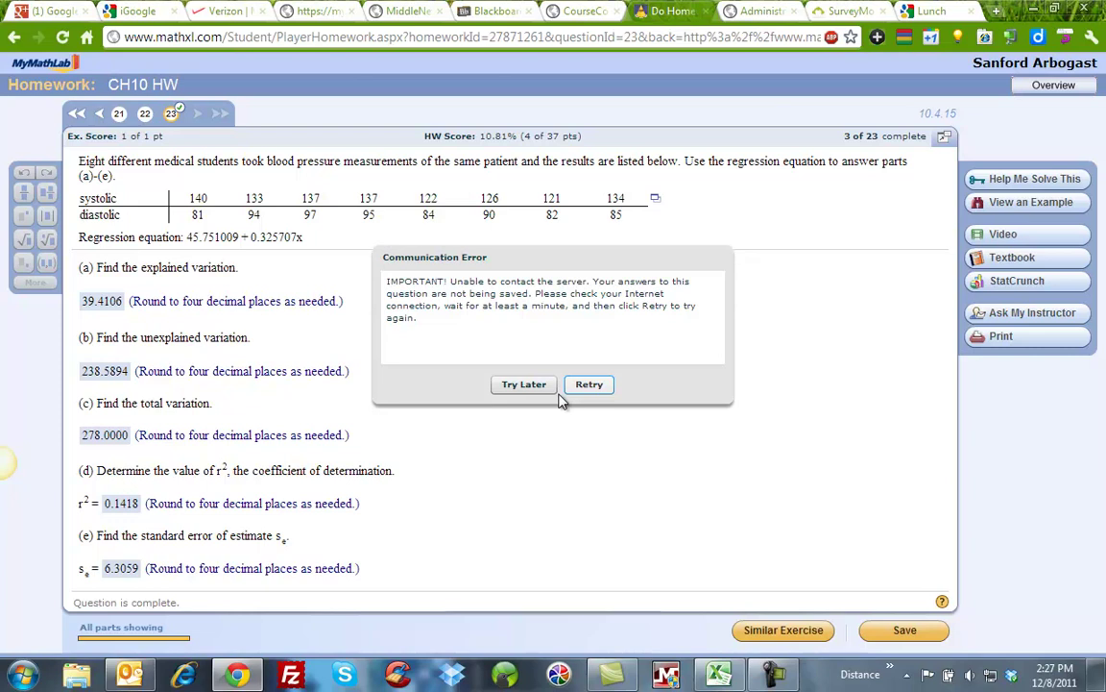
Step: Choose Try Later on the save retry and close the Communication Error dialog
key("shift+Tab")
key("Return")
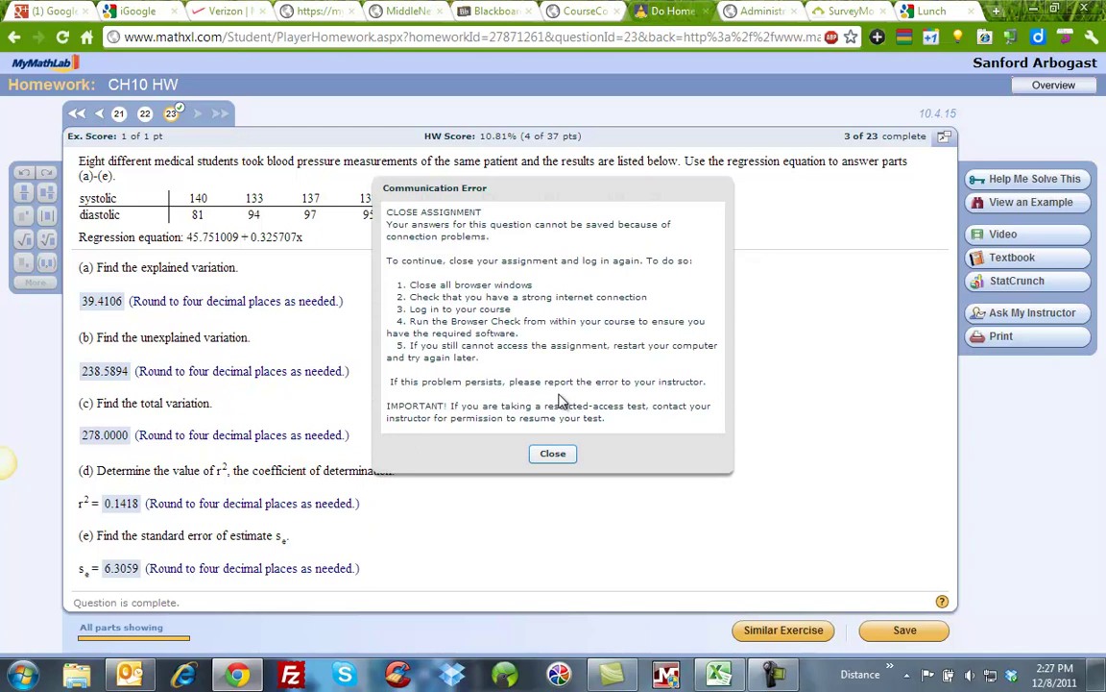
key("Return")
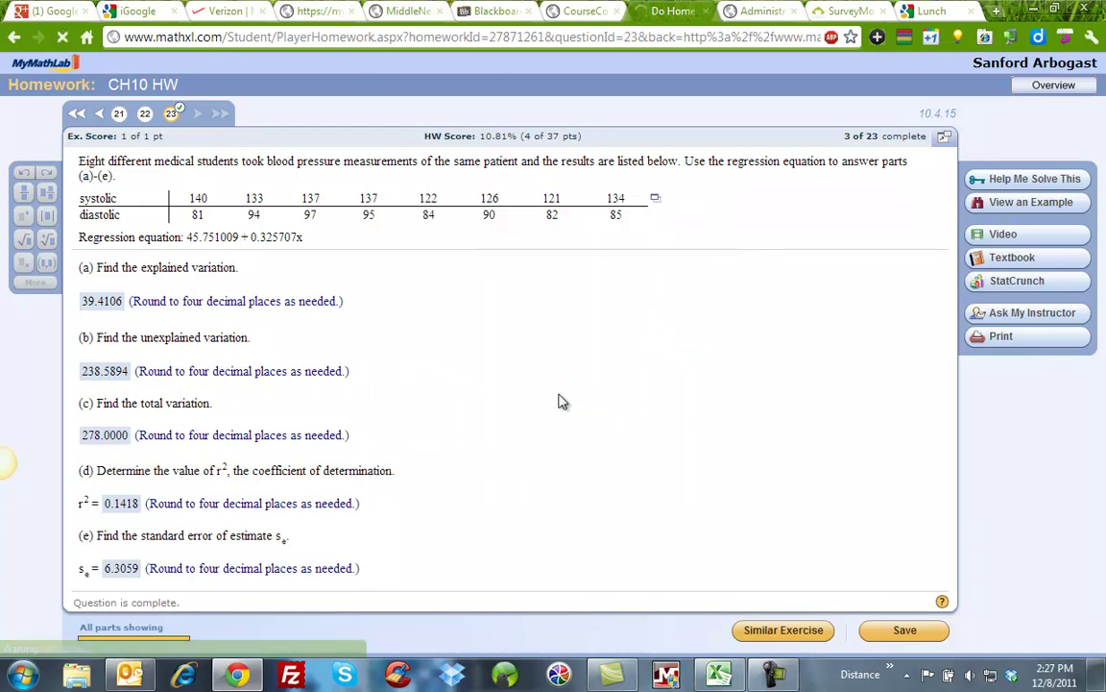